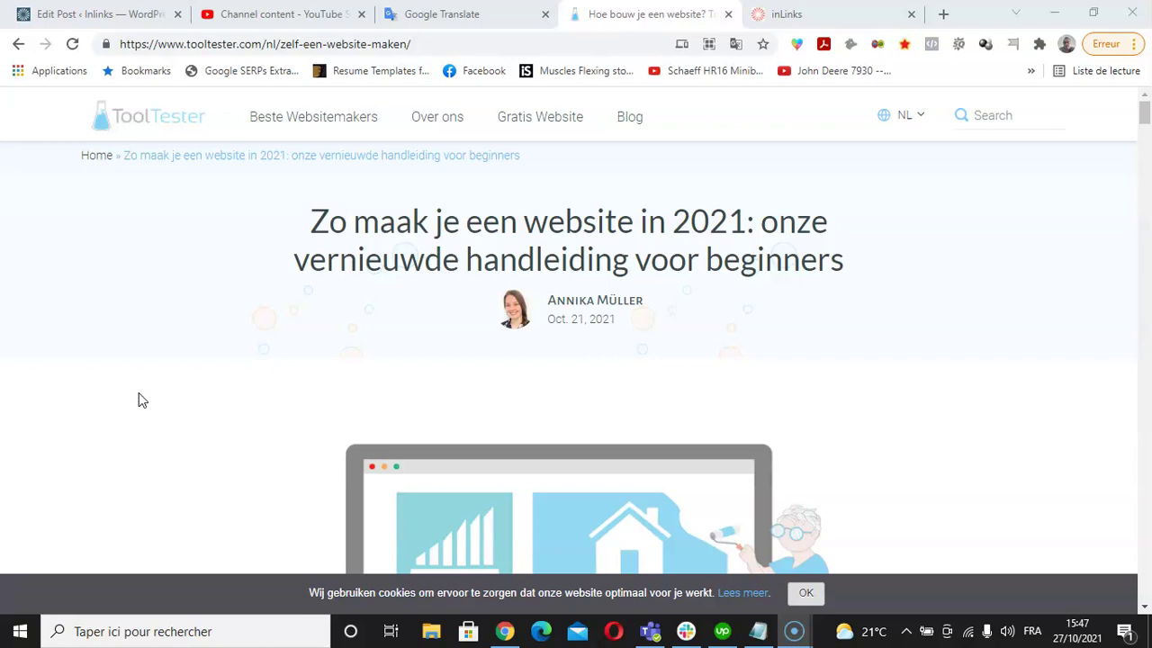
{"action": "left_click", "coordinate": [254, 45]}
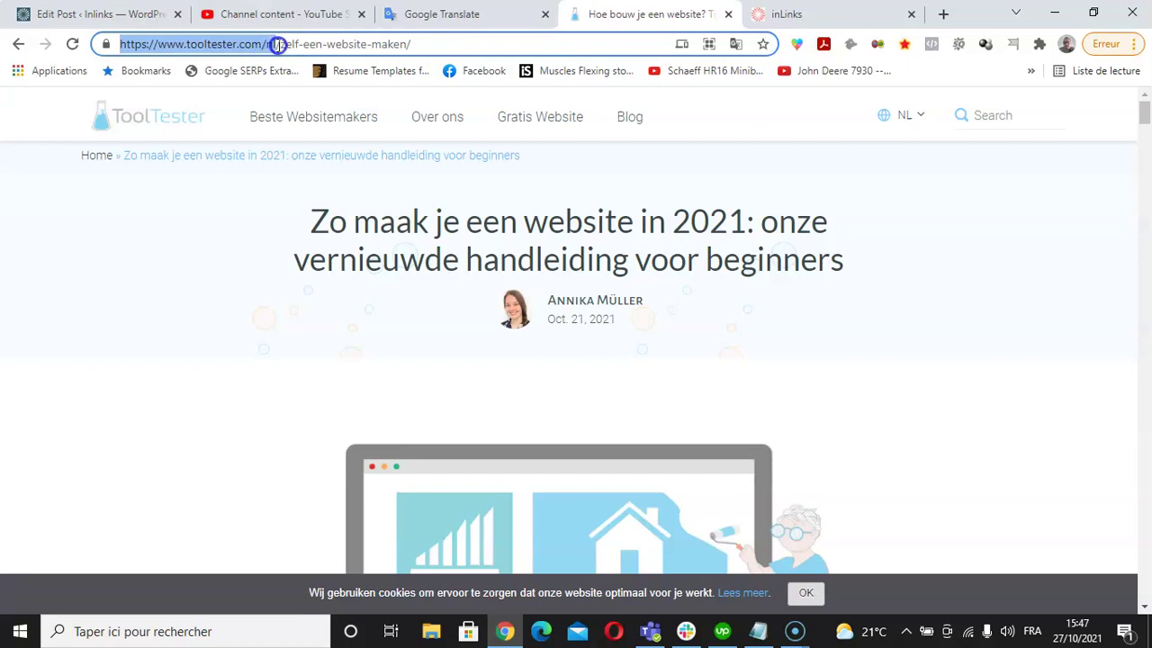
{"action": "left_click_drag", "start_coordinate": [274, 52], "coordinate": [279, 50]}
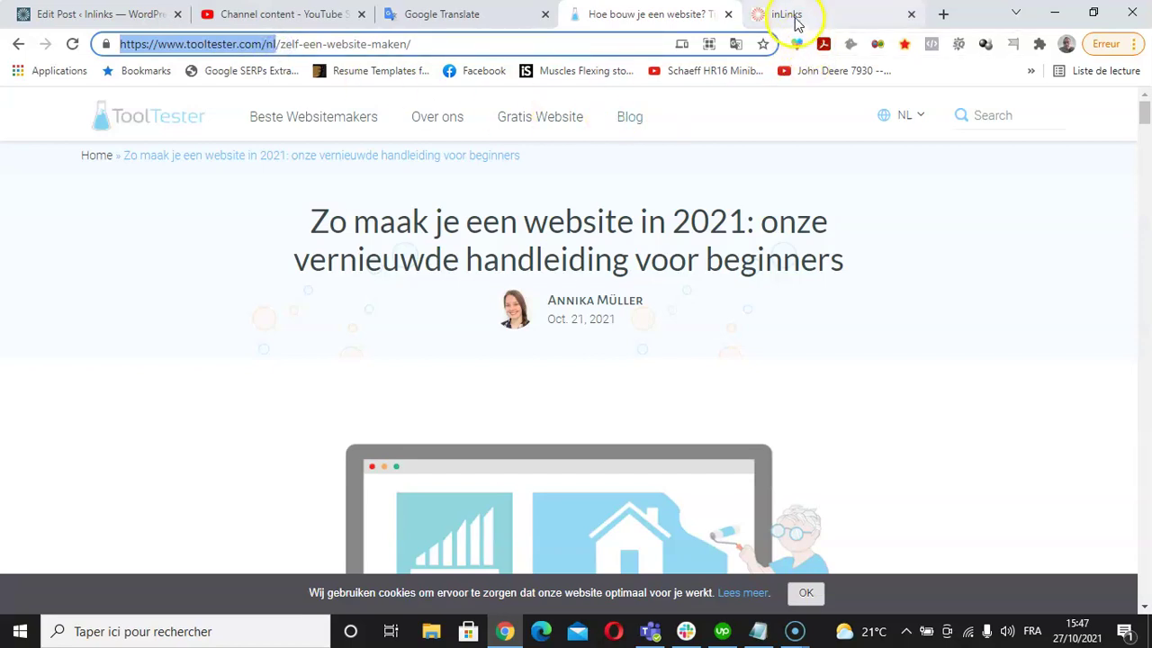
{"action": "left_click", "coordinate": [792, 16]}
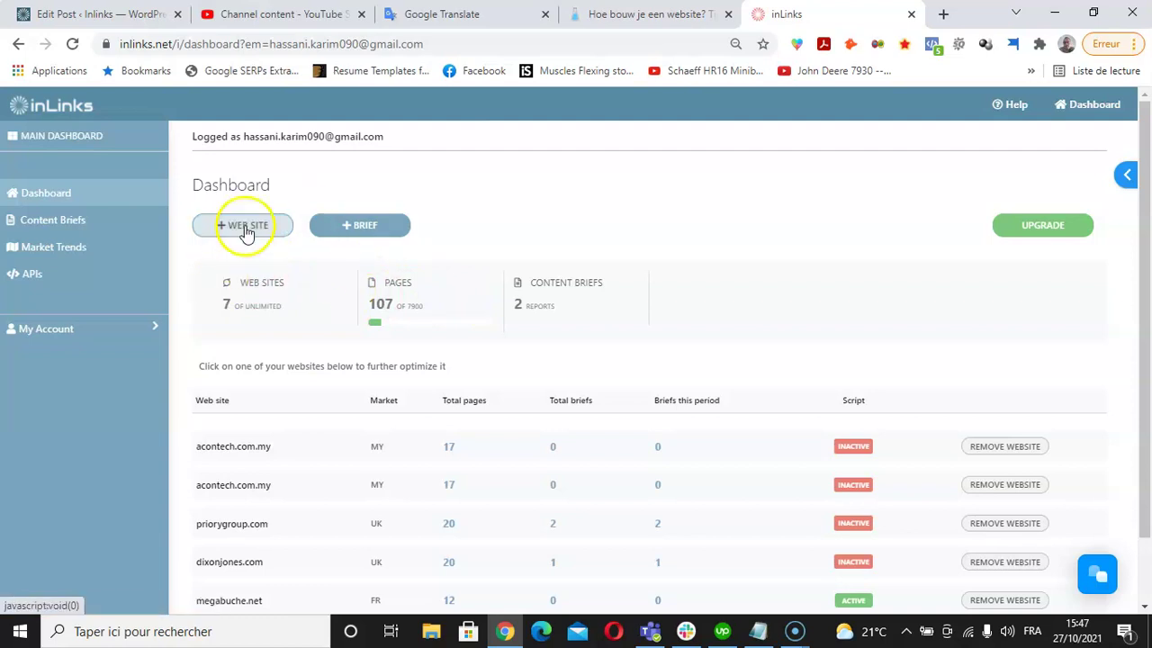
{"action": "left_click", "coordinate": [242, 225]}
{"action": "triple_click", "coordinate": [478, 189]}
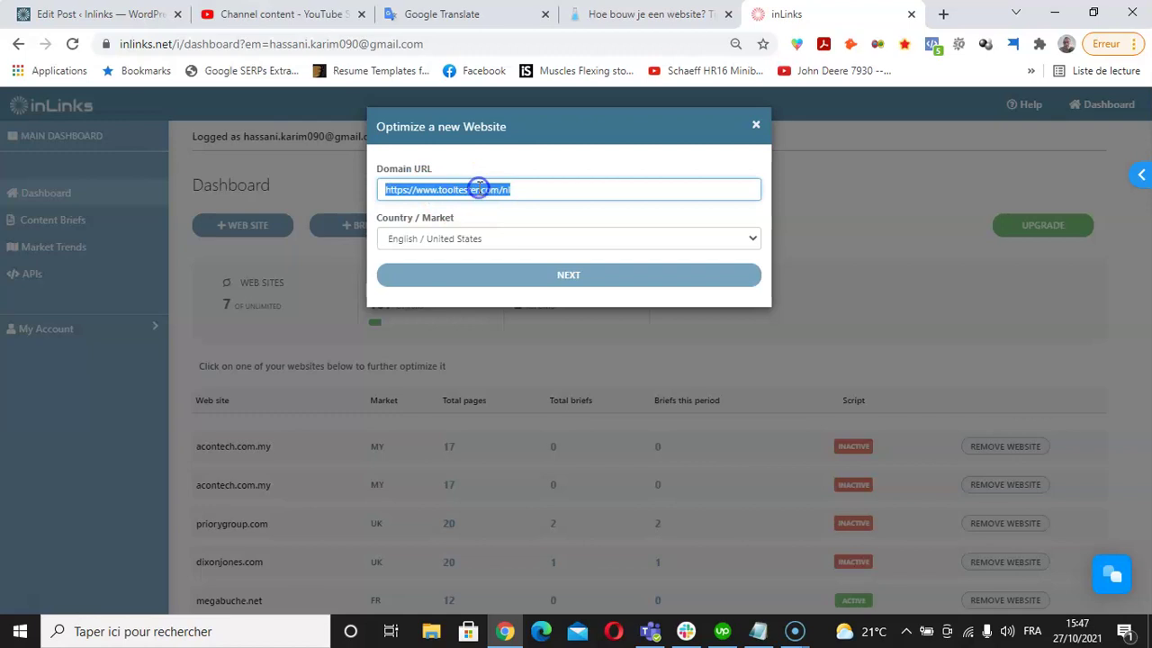
{"action": "left_click", "coordinate": [479, 186]}
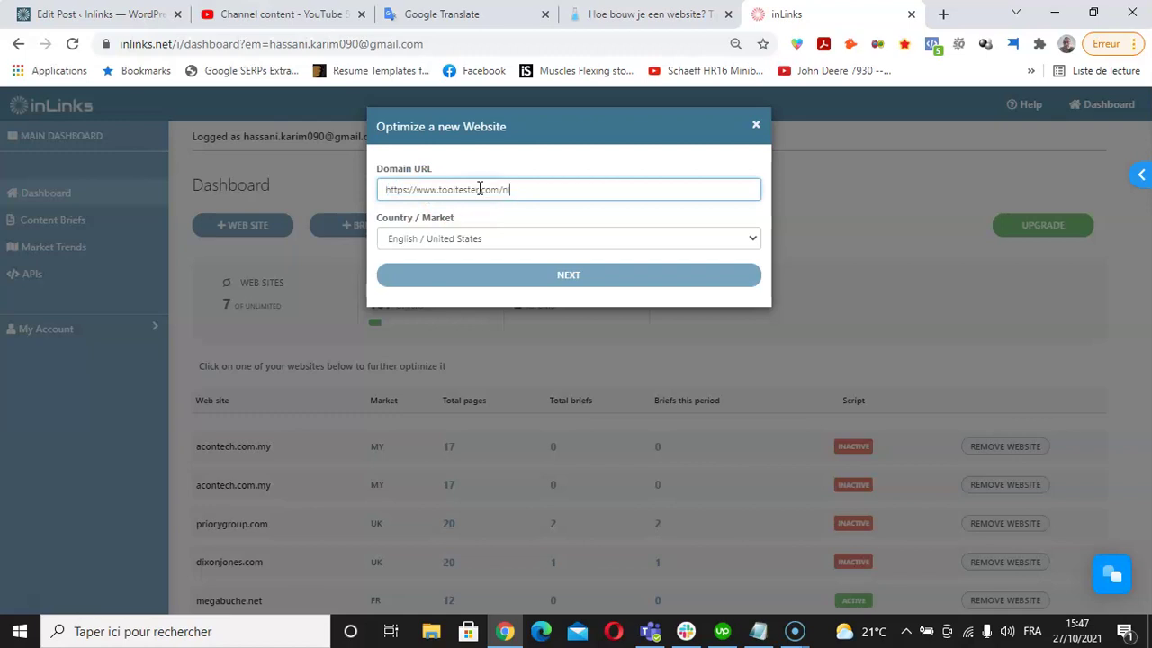
Set the new website's market to English / United States and build the project from scratch
{"action": "left_click", "coordinate": [438, 241]}
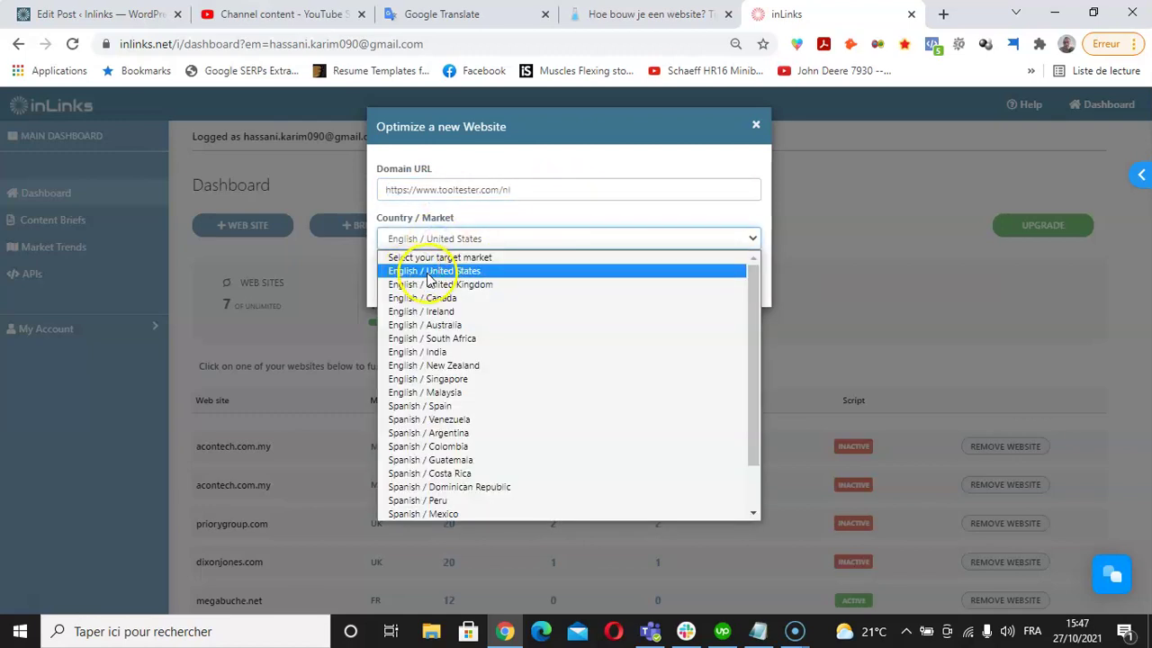
{"action": "left_click", "coordinate": [419, 274]}
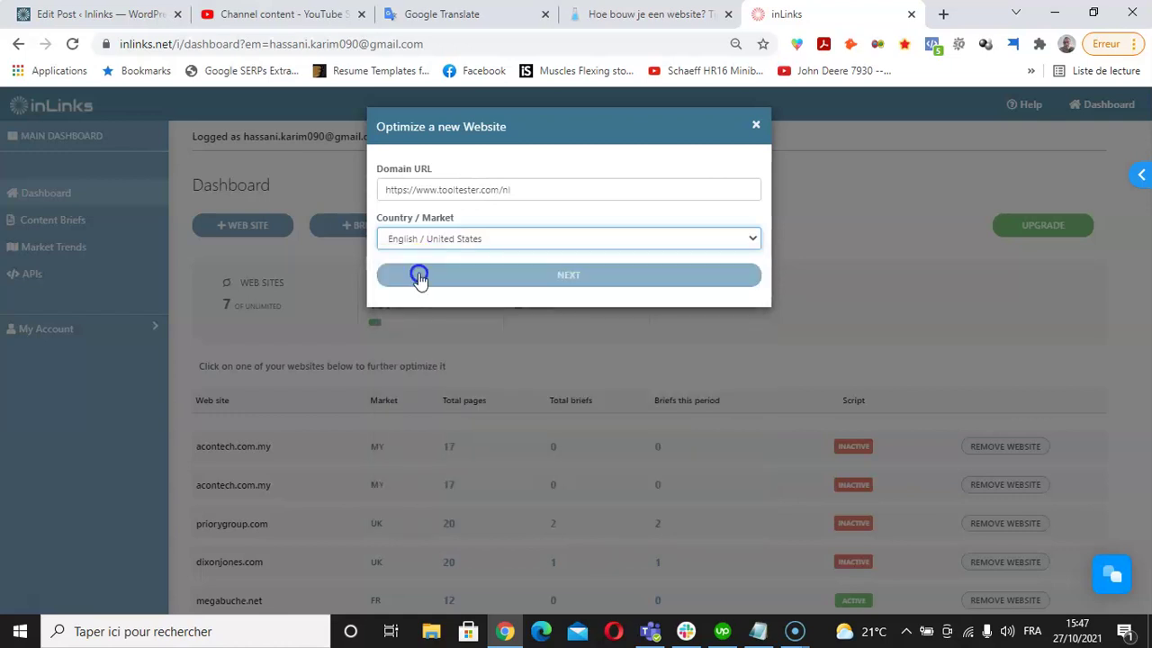
{"action": "left_click", "coordinate": [568, 276]}
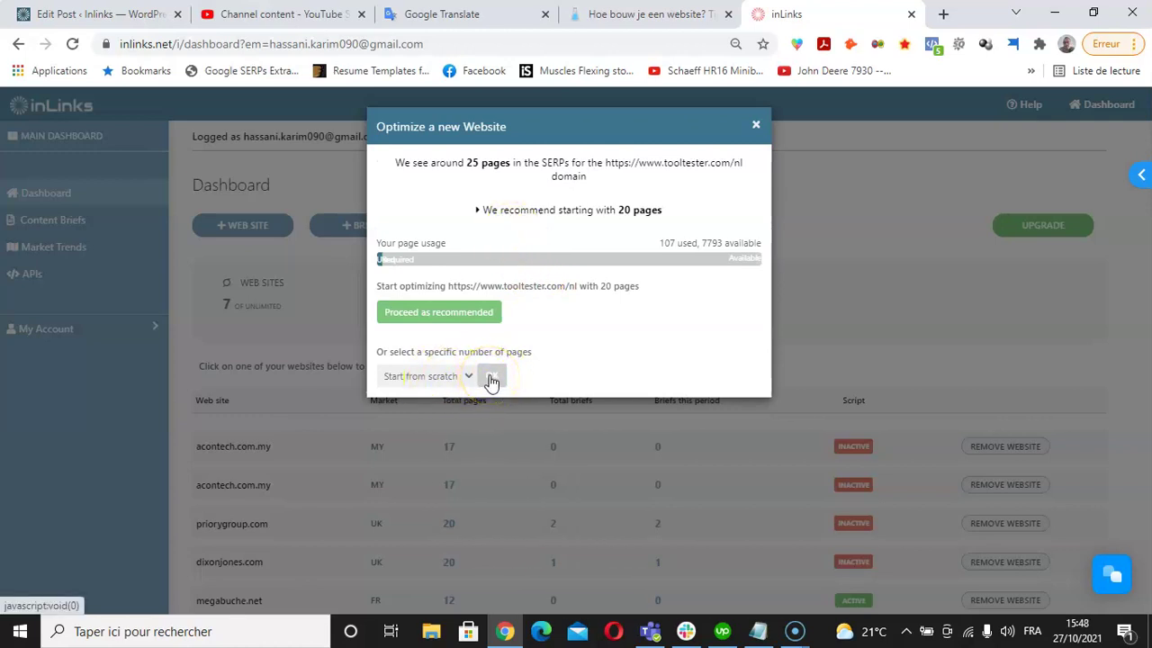
{"action": "left_click", "coordinate": [491, 377]}
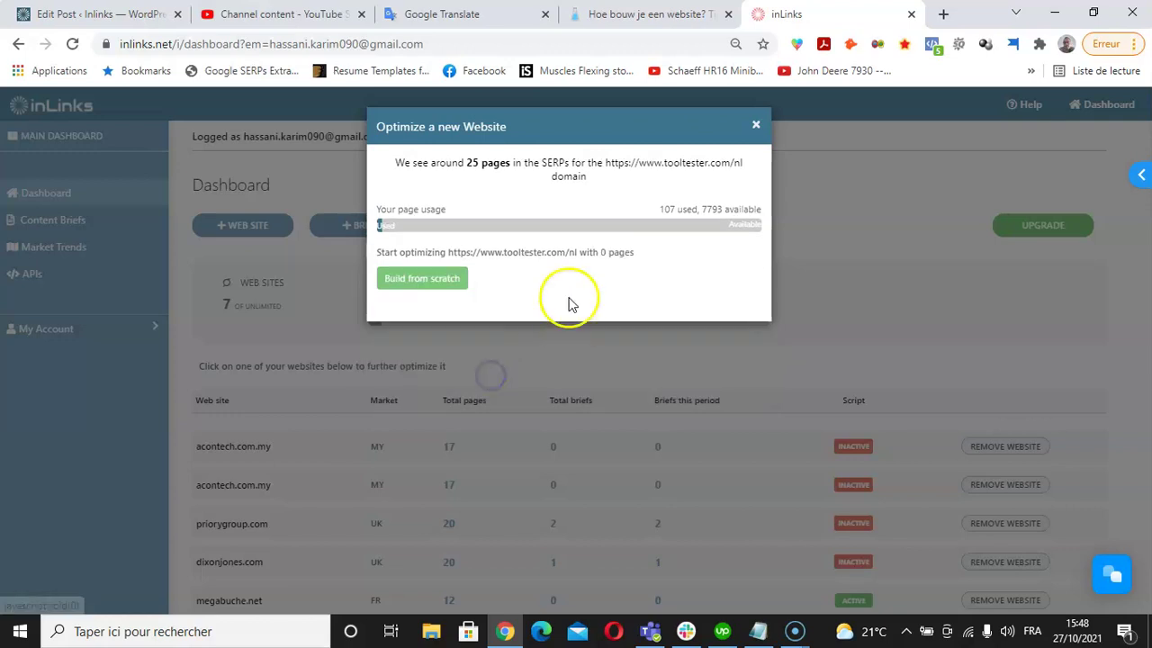
{"action": "left_click", "coordinate": [437, 284]}
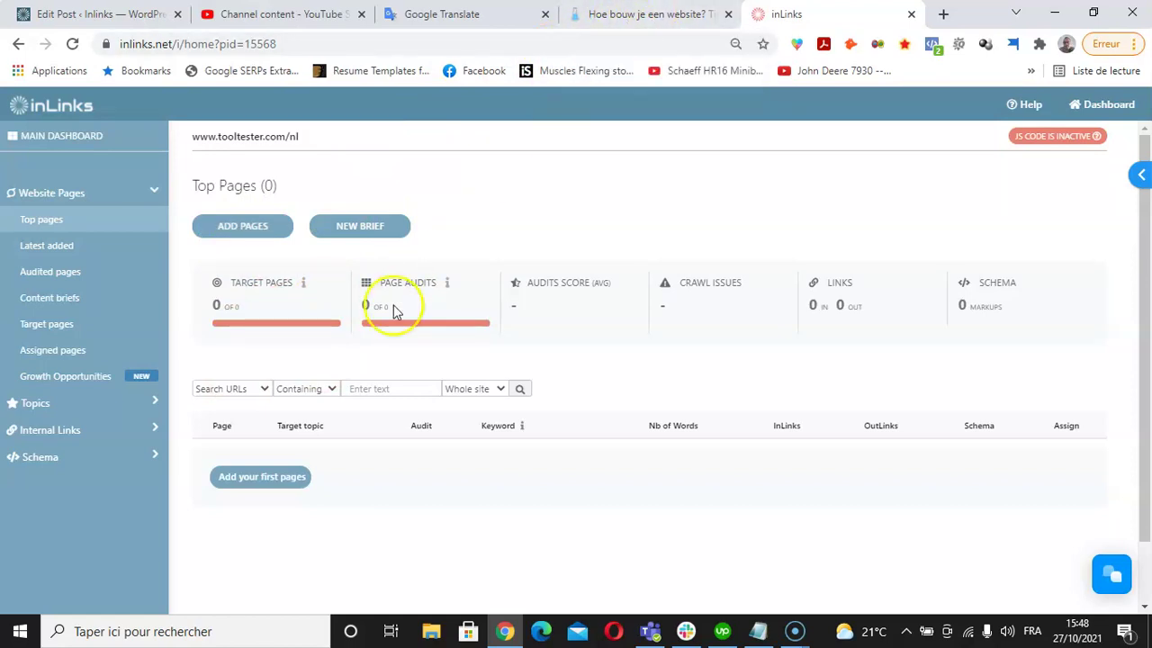
{"action": "left_click", "coordinate": [254, 231]}
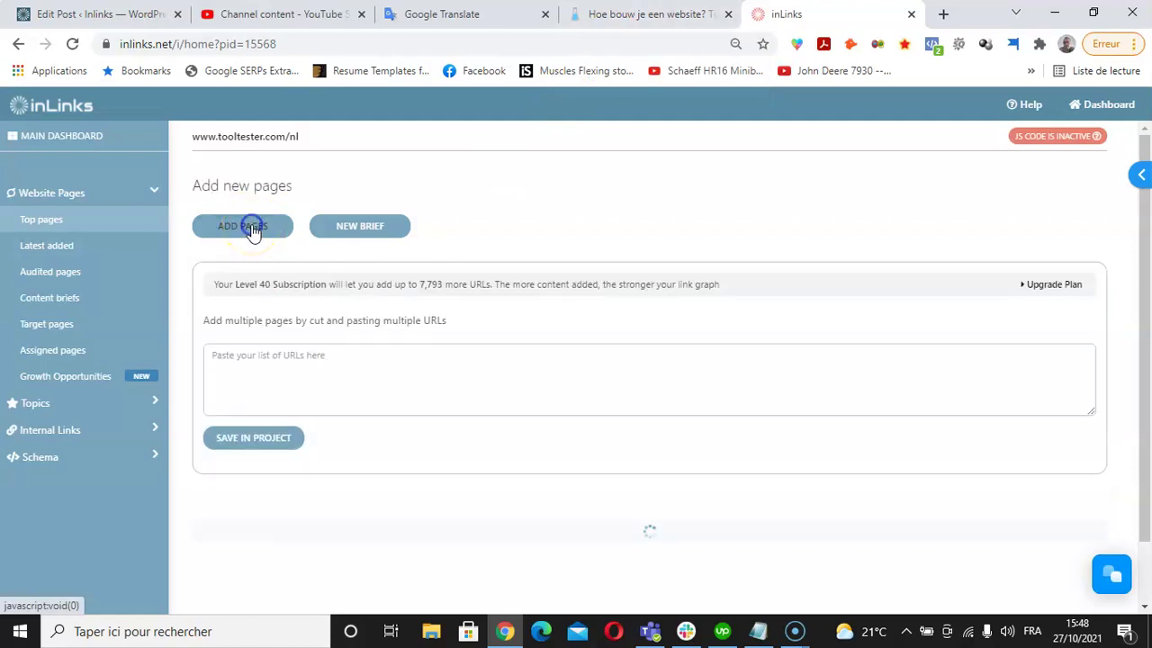
{"action": "left_click", "coordinate": [635, 16]}
{"action": "left_click", "coordinate": [439, 45]}
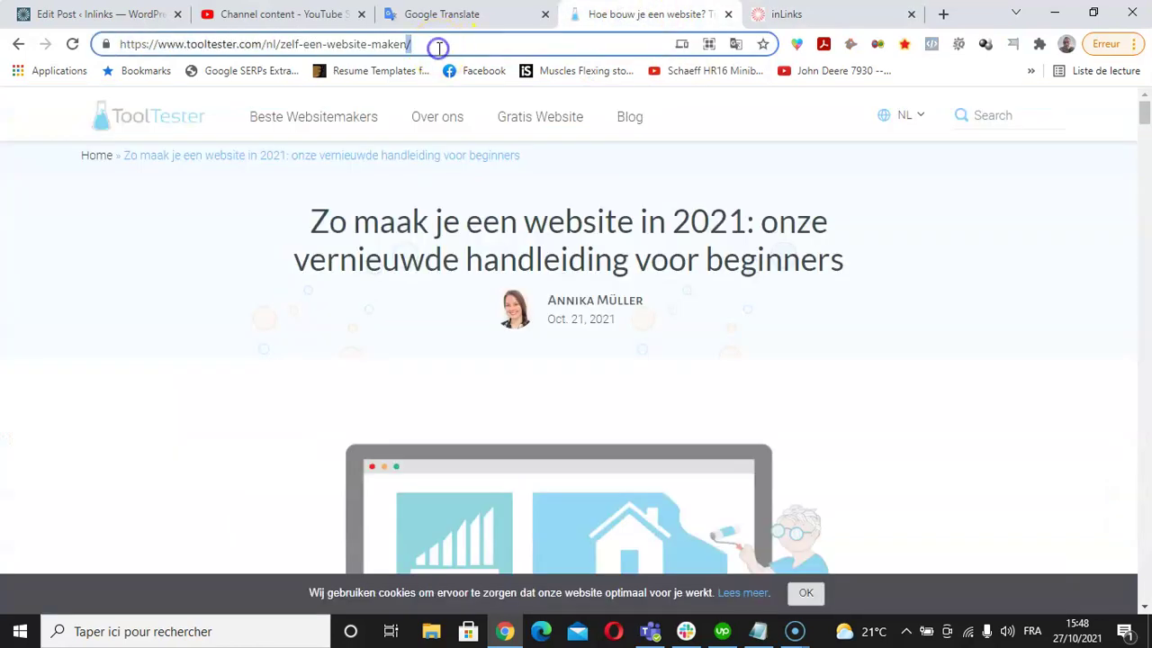
{"action": "left_click", "coordinate": [438, 47]}
{"action": "key", "text": "ctrl+c"}
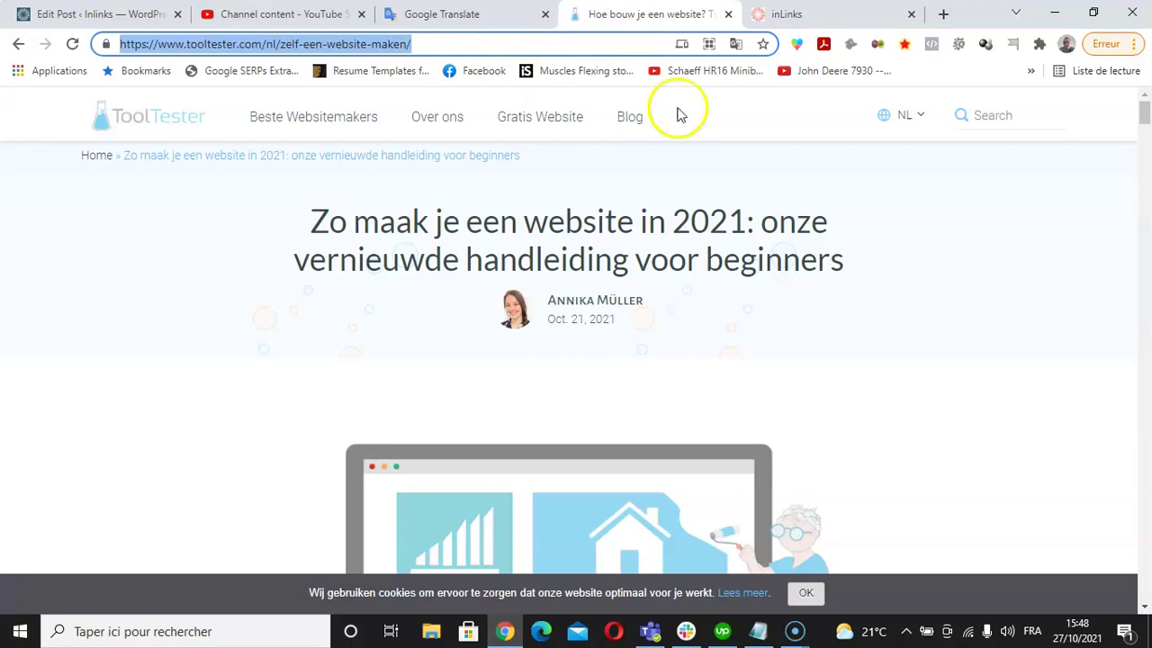
{"action": "left_click", "coordinate": [795, 18]}
{"action": "left_click", "coordinate": [284, 370]}
{"action": "key", "text": "ctrl+v"}
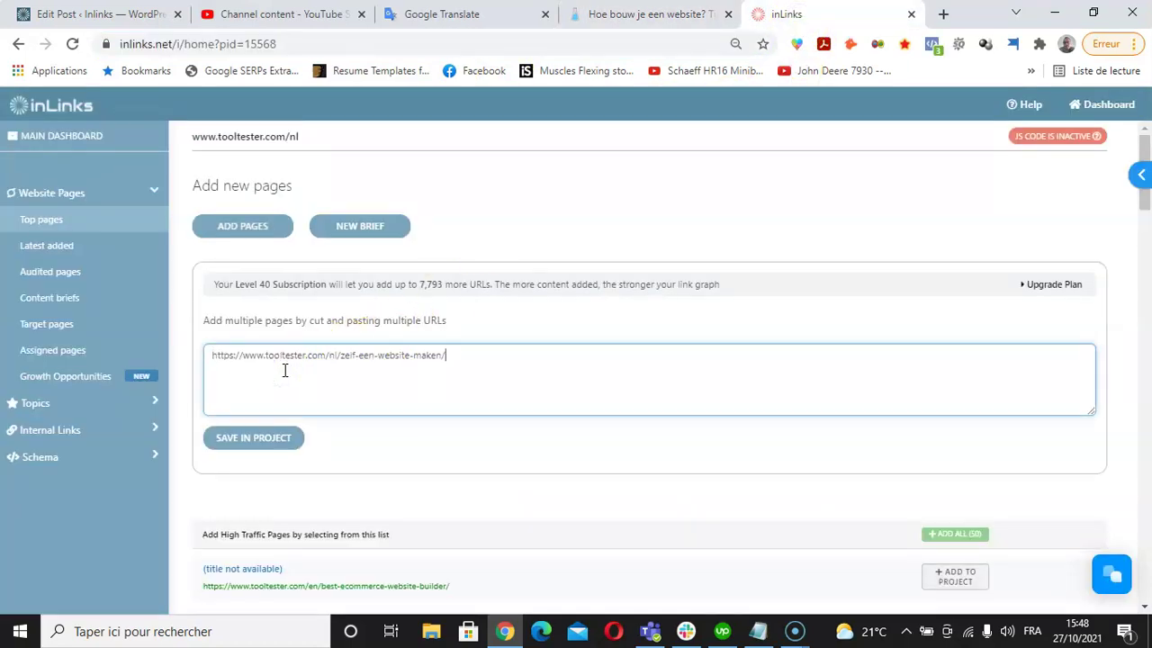
{"action": "left_click", "coordinate": [256, 442]}
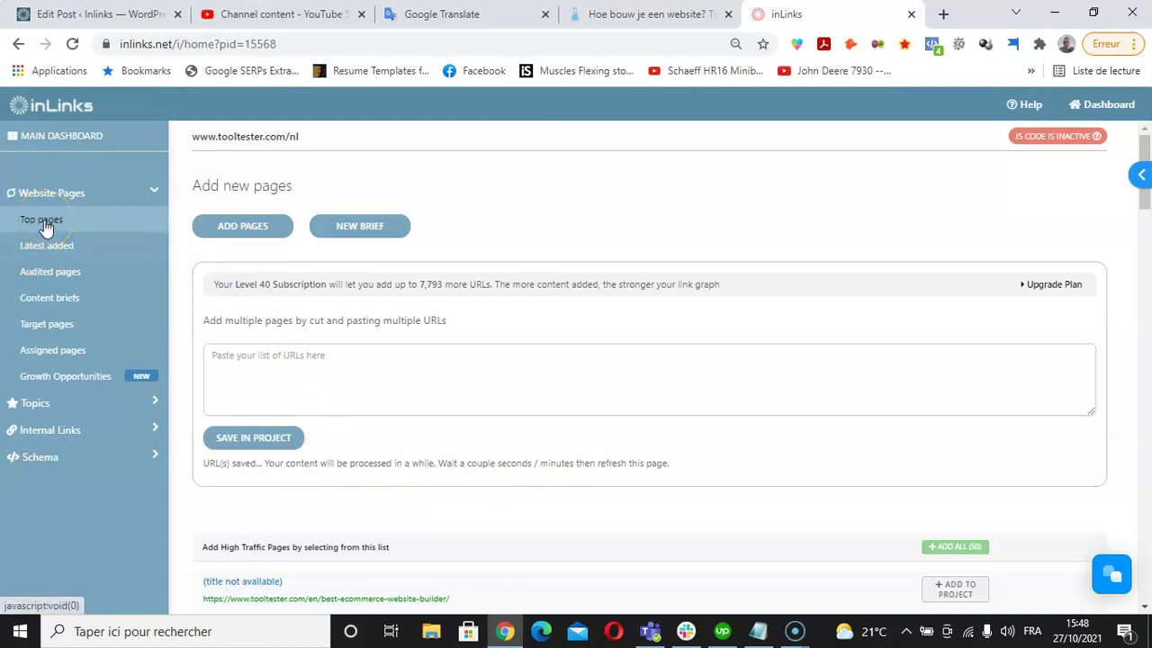
{"action": "left_click", "coordinate": [47, 222]}
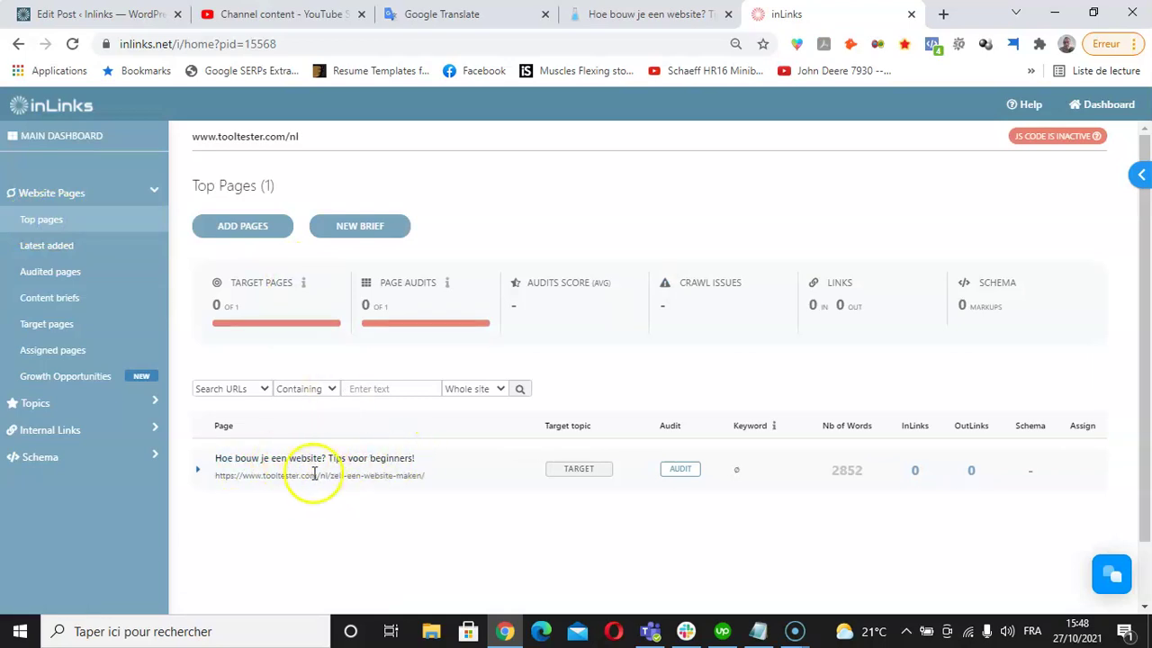
{"action": "left_click", "coordinate": [614, 15]}
{"action": "left_click", "coordinate": [221, 356]}
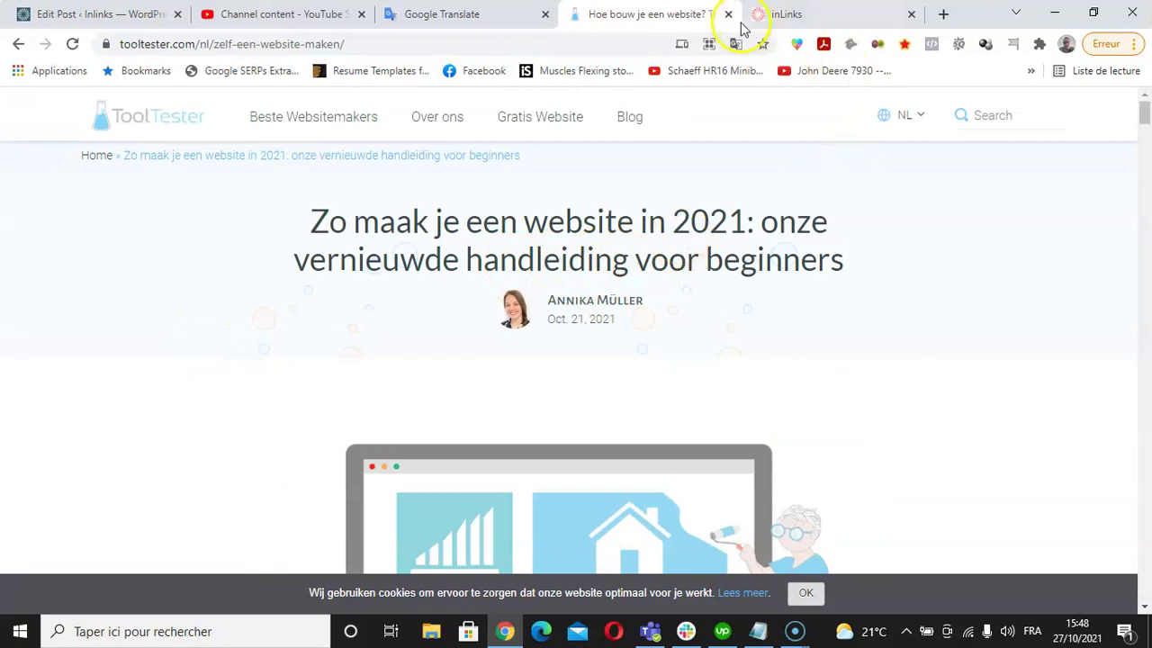
{"action": "left_click", "coordinate": [828, 18]}
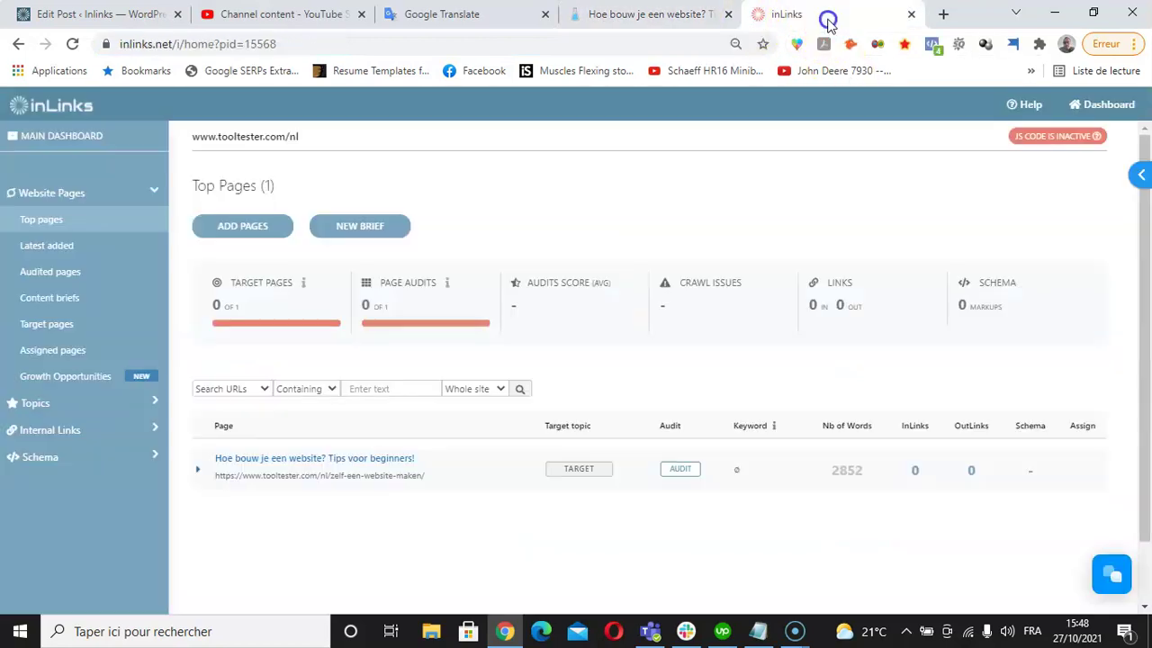
Associate the "Website" entity with the added page as its target topic
{"action": "left_click", "coordinate": [576, 471]}
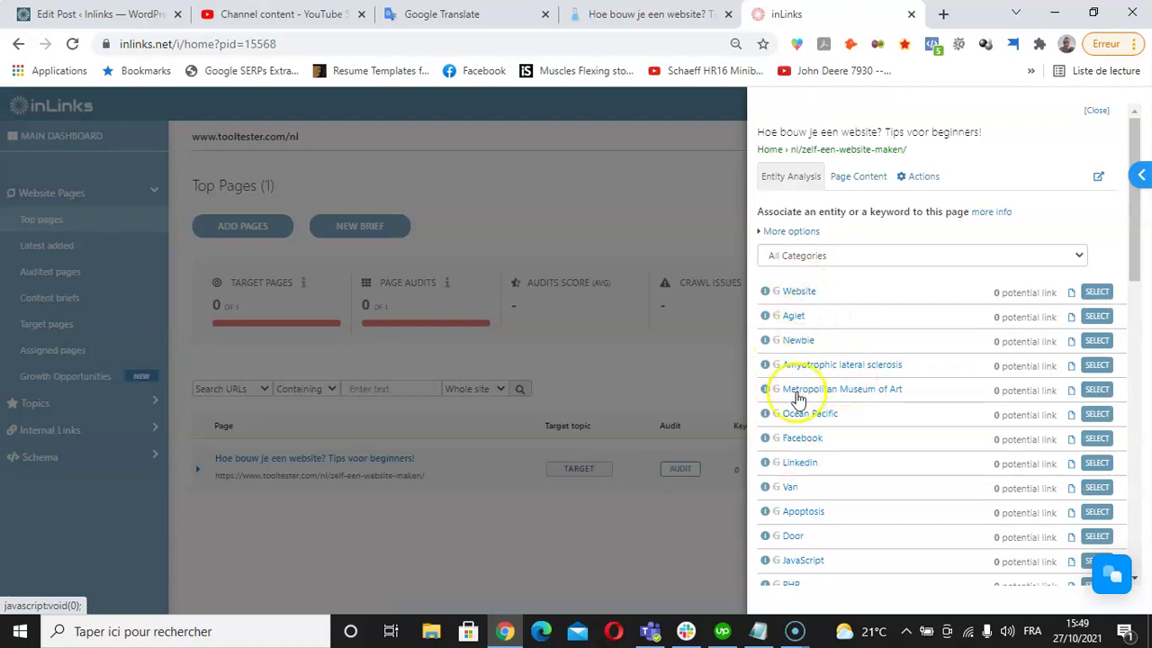
{"action": "scroll", "coordinate": [813, 373], "scroll_direction": "down", "scroll_amount": 3}
{"action": "scroll", "coordinate": [812, 389], "scroll_direction": "up", "scroll_amount": 3}
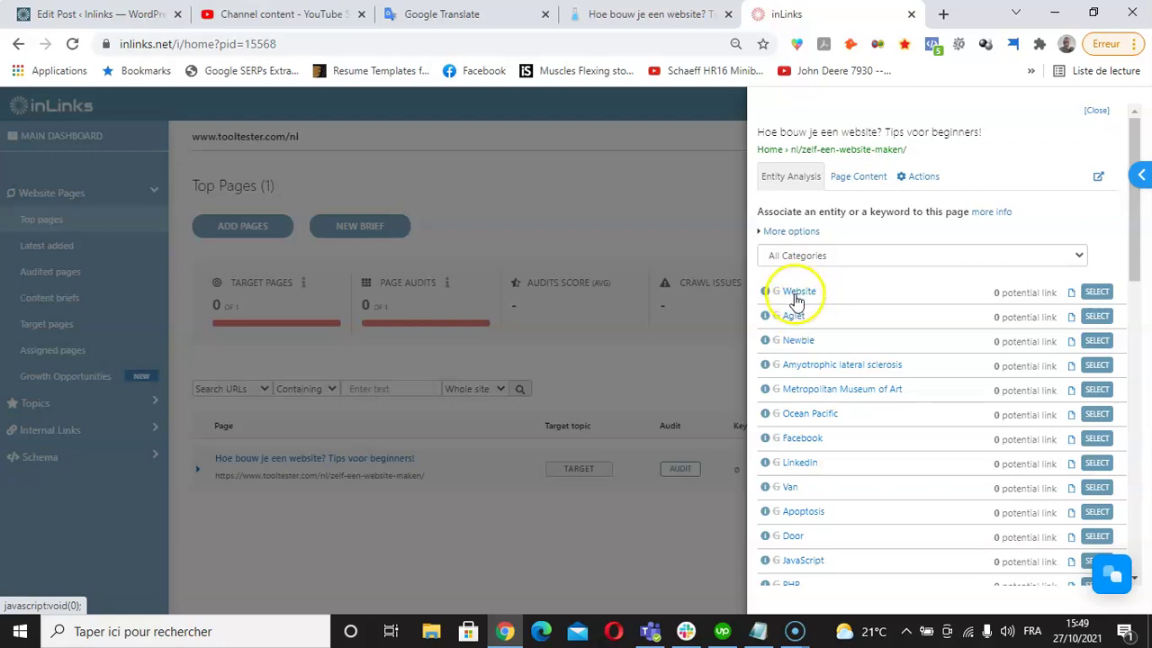
{"action": "left_click", "coordinate": [1104, 297]}
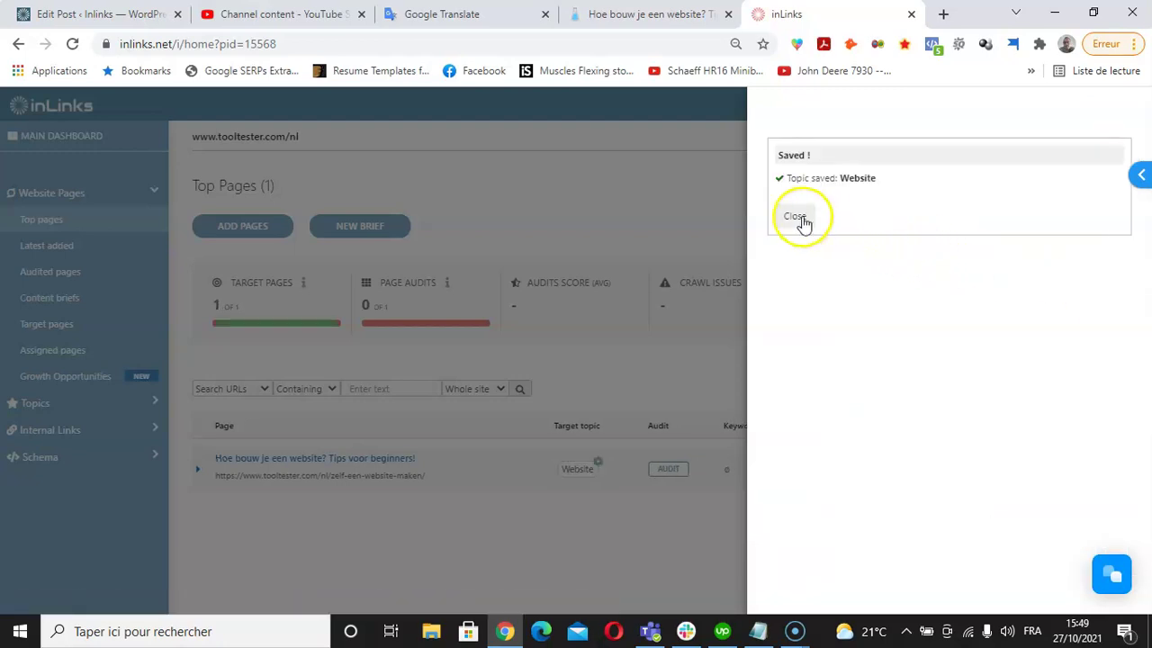
{"action": "left_click", "coordinate": [800, 219]}
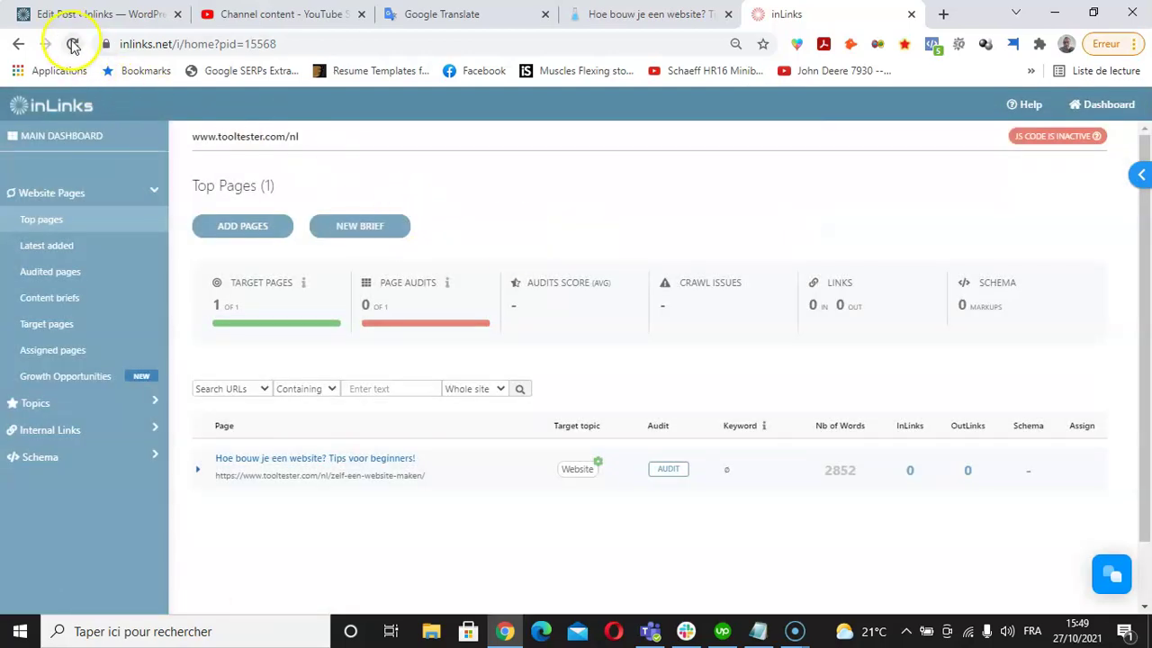
Refresh the project and examine the about and mentions entries in the page's generated schema markup
{"action": "left_click", "coordinate": [71, 44]}
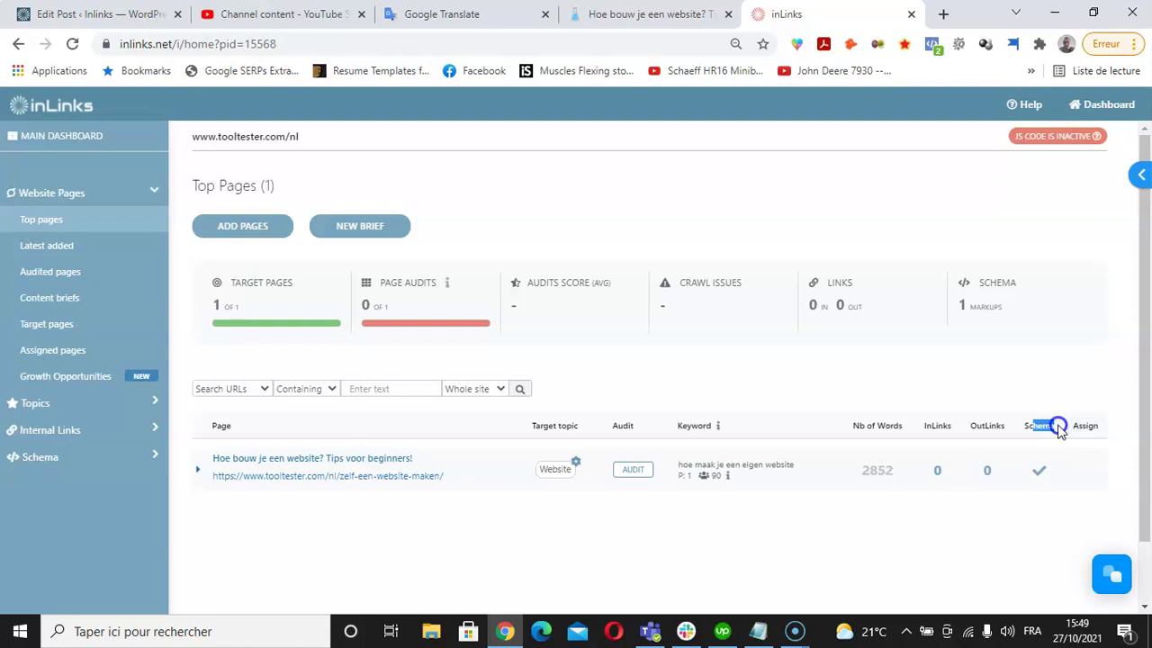
{"action": "left_click", "coordinate": [1041, 475]}
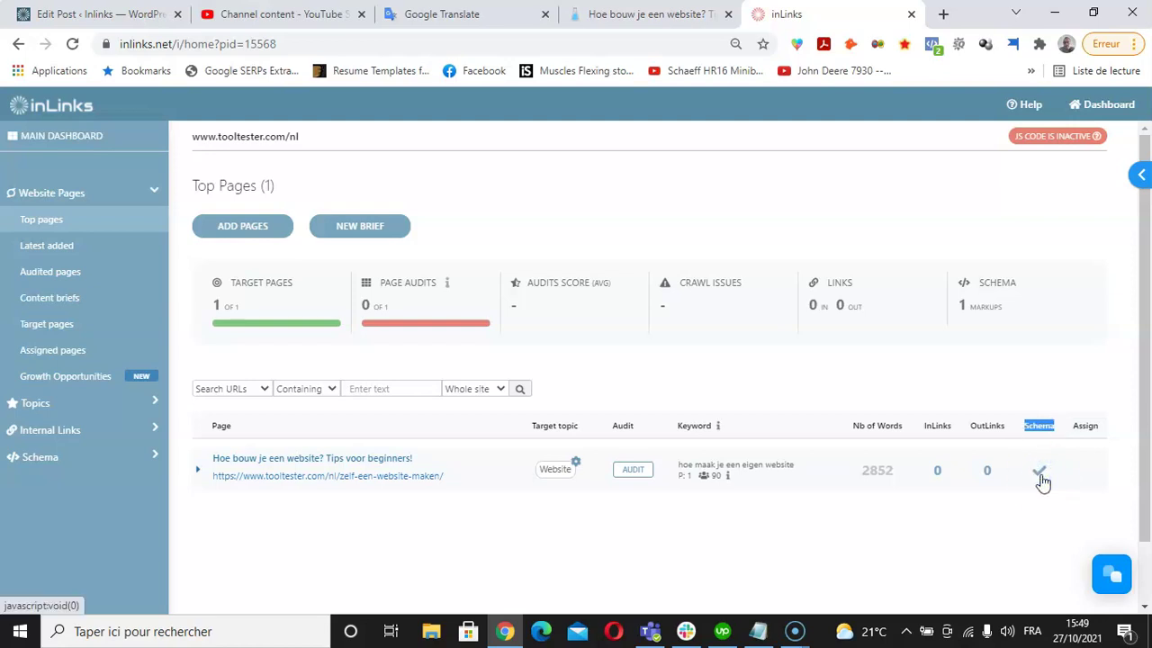
{"action": "left_click", "coordinate": [1042, 479]}
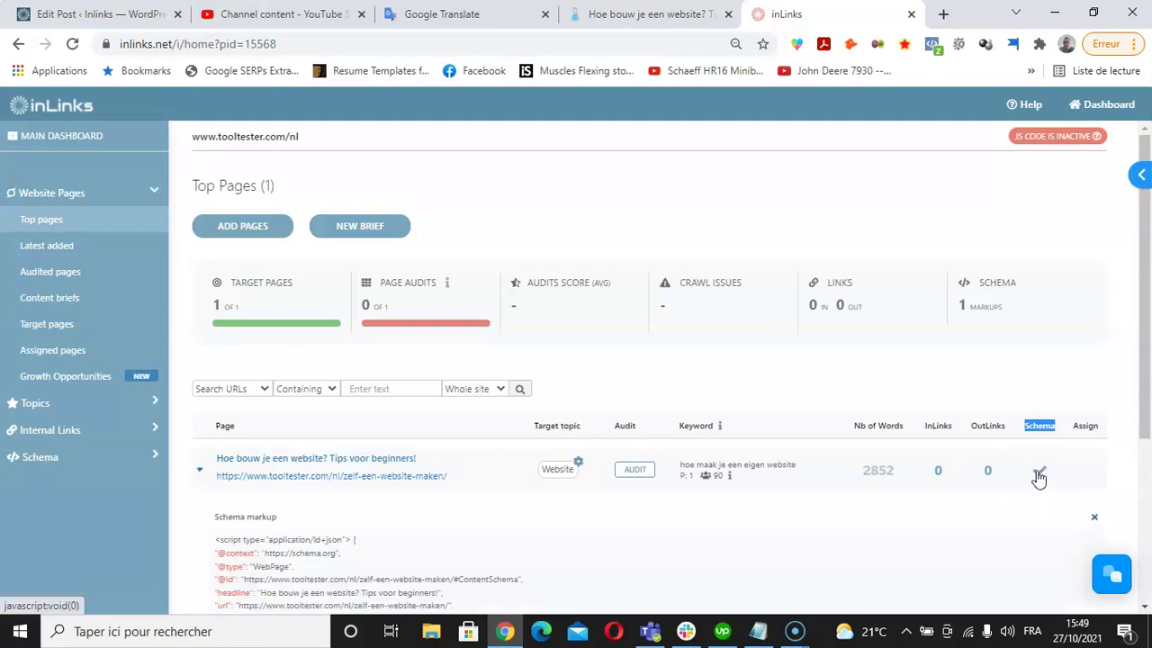
{"action": "scroll", "coordinate": [830, 367], "scroll_direction": "down", "scroll_amount": 4}
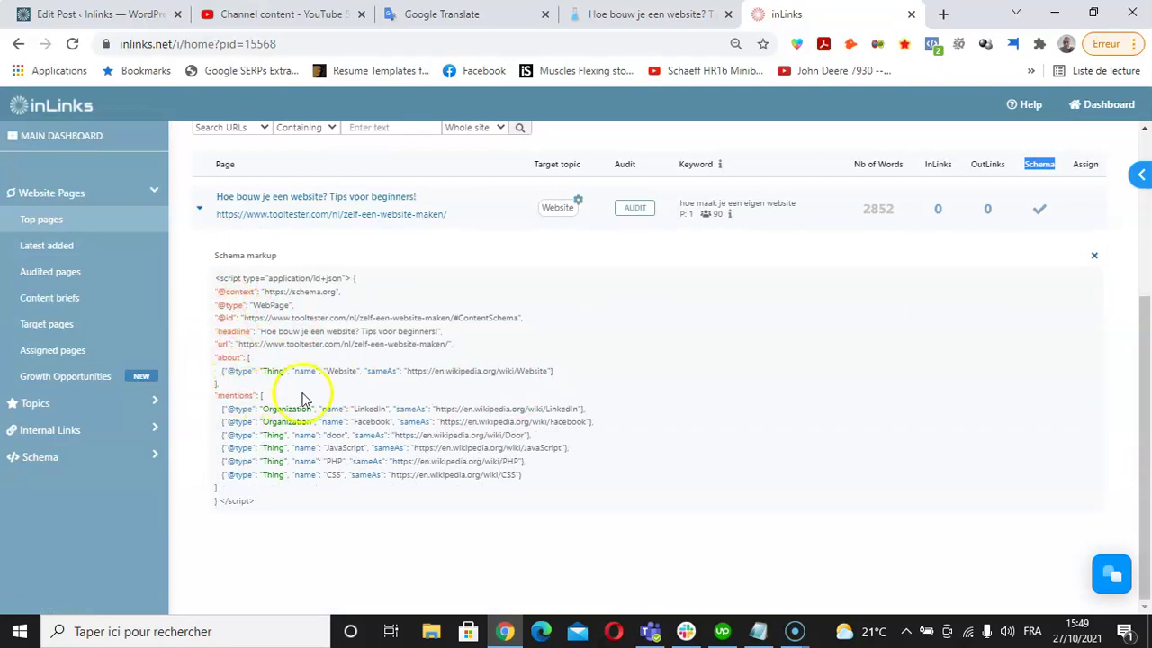
{"action": "double_click", "coordinate": [342, 371]}
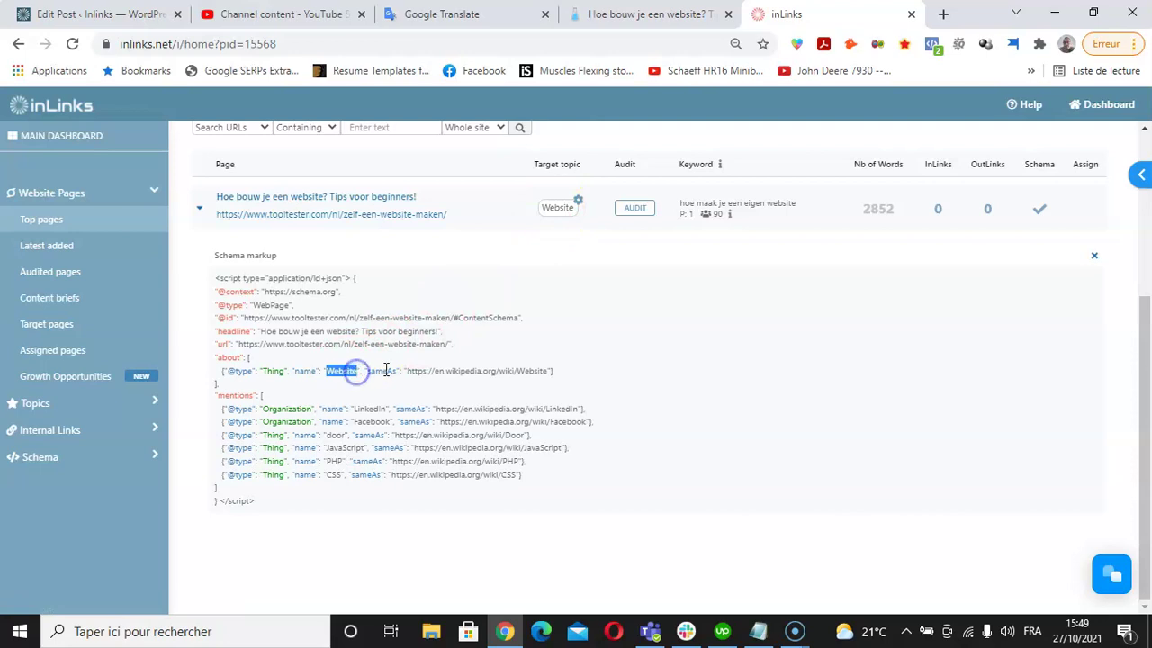
{"action": "left_click", "coordinate": [408, 370]}
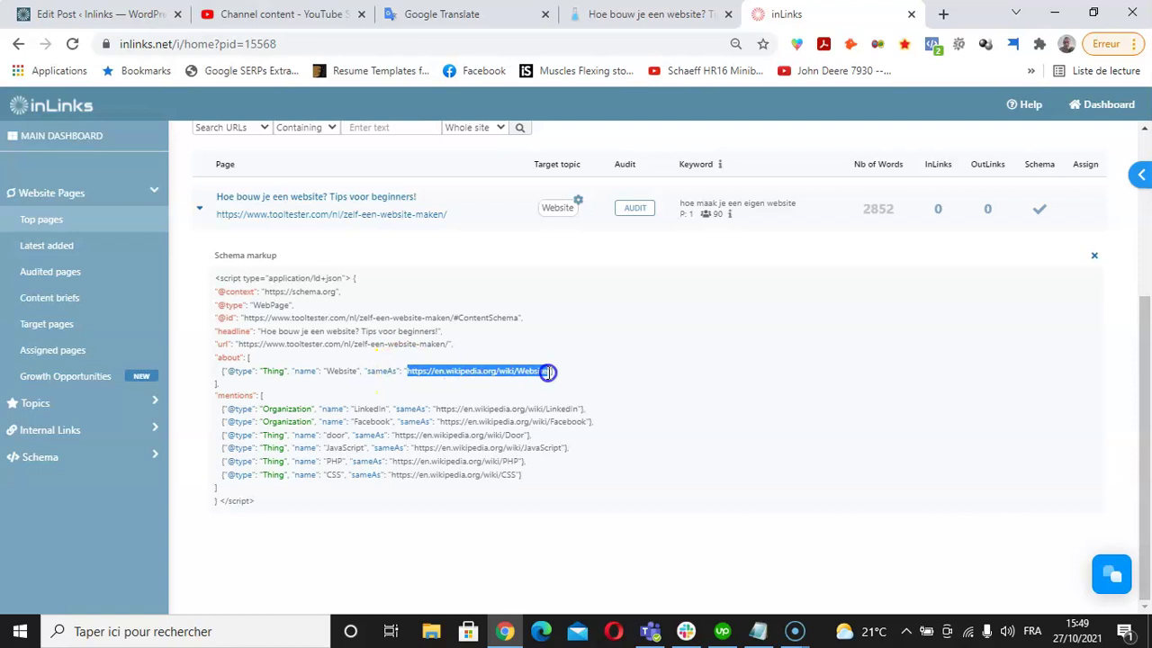
{"action": "left_click", "coordinate": [548, 372]}
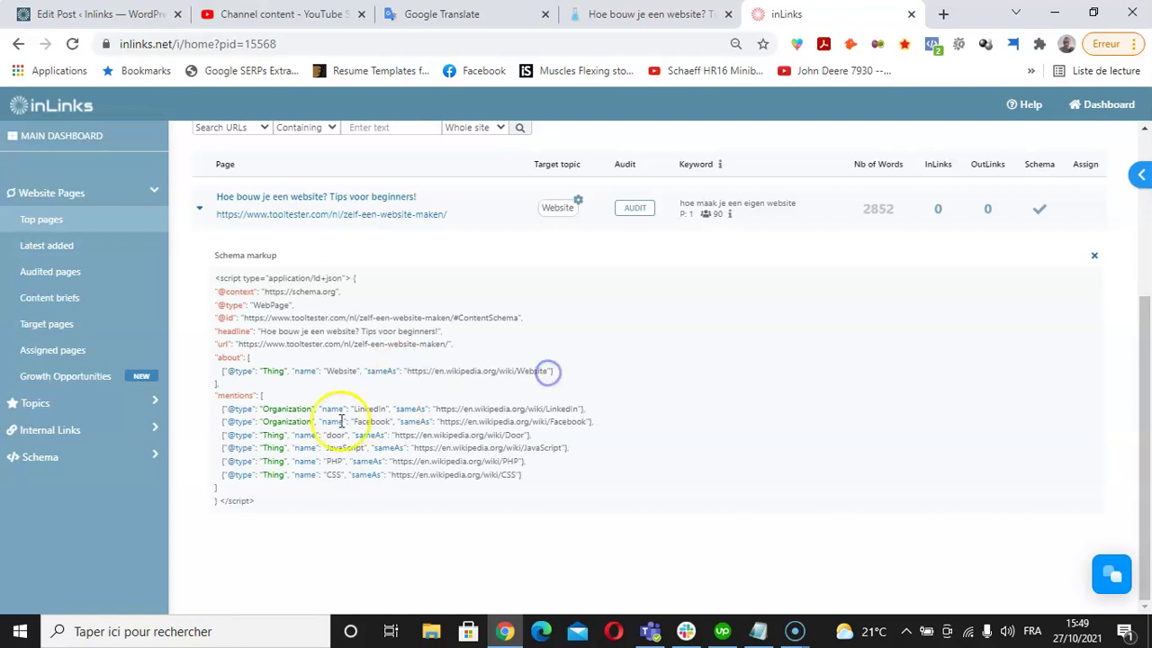
{"action": "left_click_drag", "start_coordinate": [216, 393], "coordinate": [303, 411]}
{"action": "left_click", "coordinate": [301, 416]}
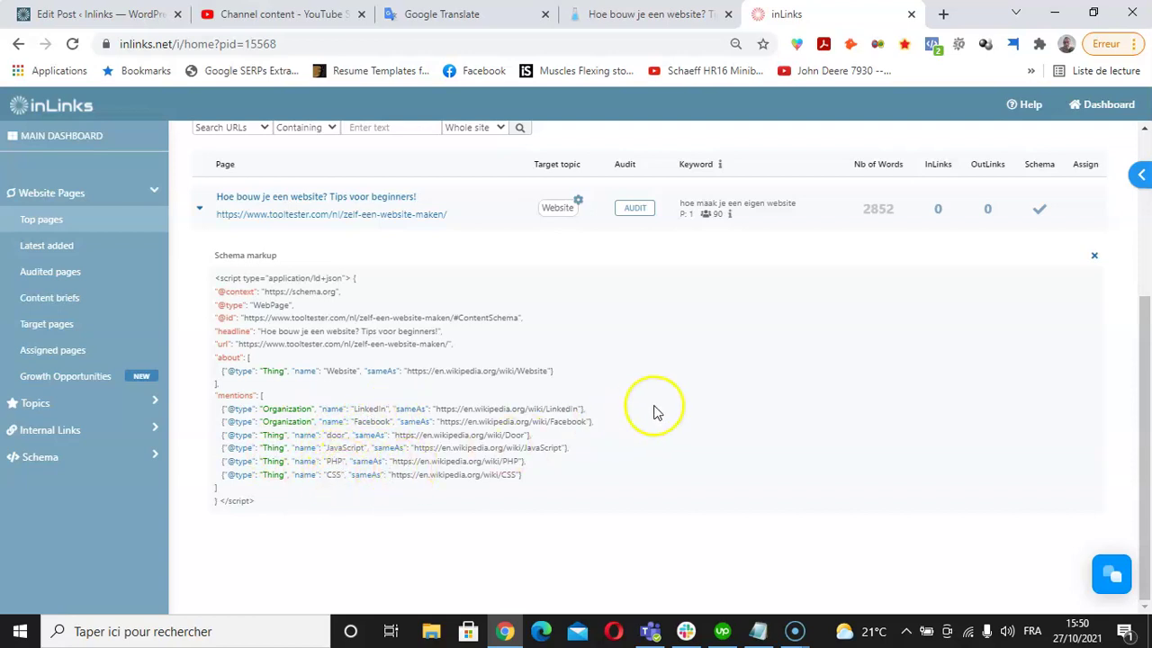
{"action": "left_click", "coordinate": [1094, 261]}
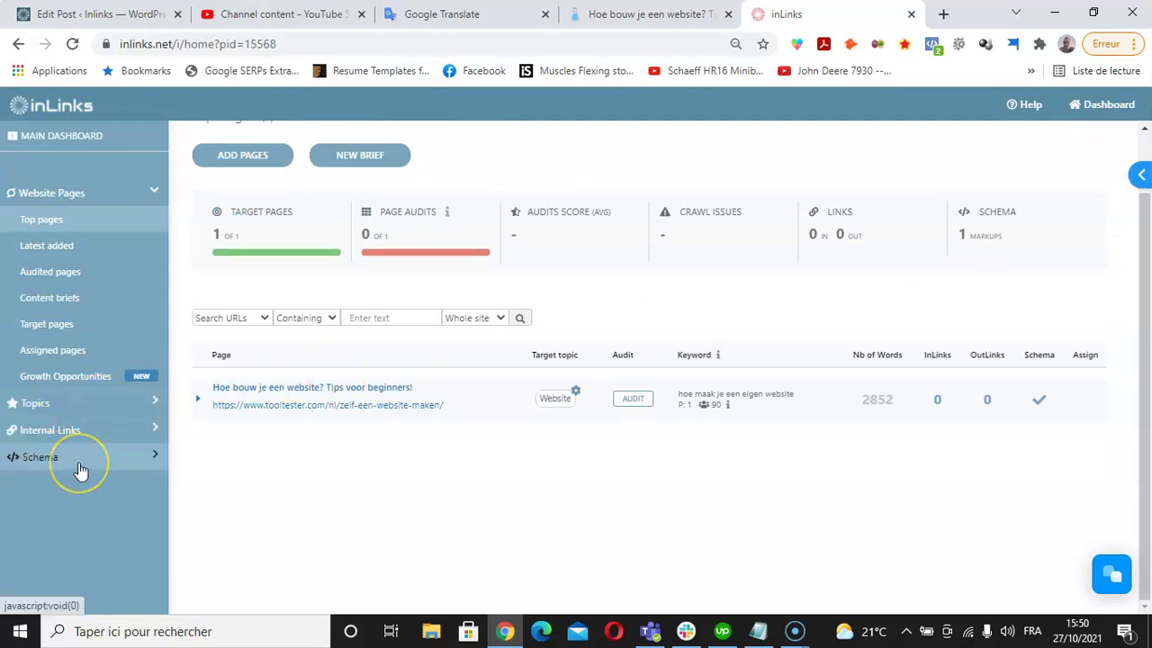
Open the page's schema for editing in the project's schema section and remove the "door" entry from its mentions
{"action": "left_click", "coordinate": [76, 459]}
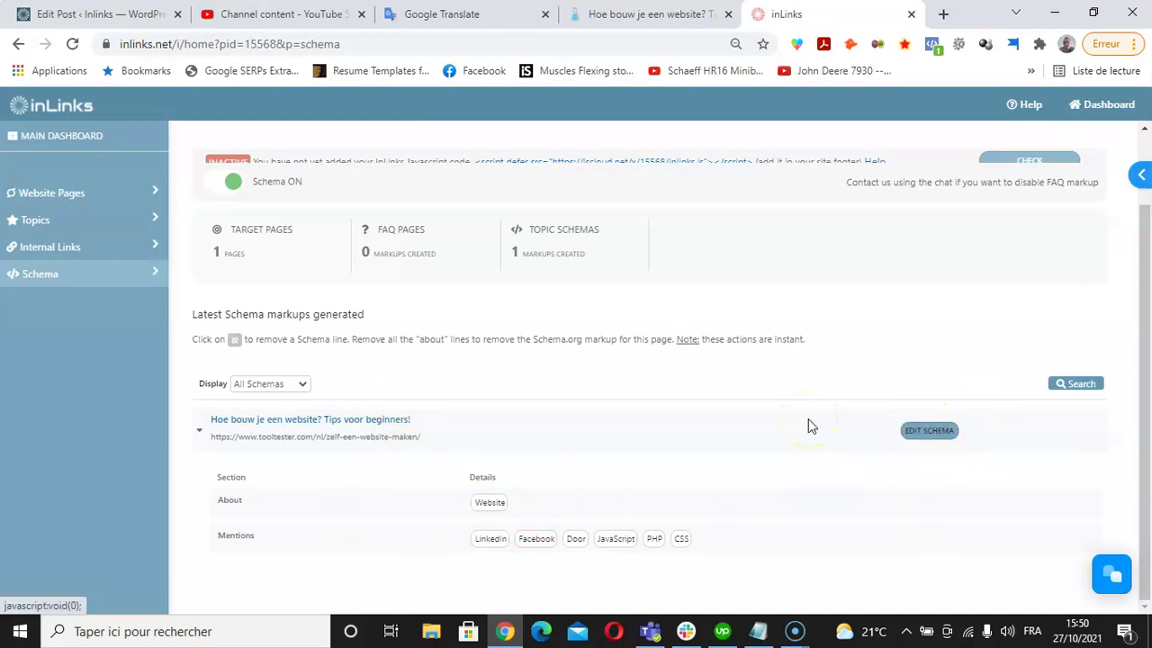
{"action": "scroll", "coordinate": [808, 425], "scroll_direction": "down", "scroll_amount": 1}
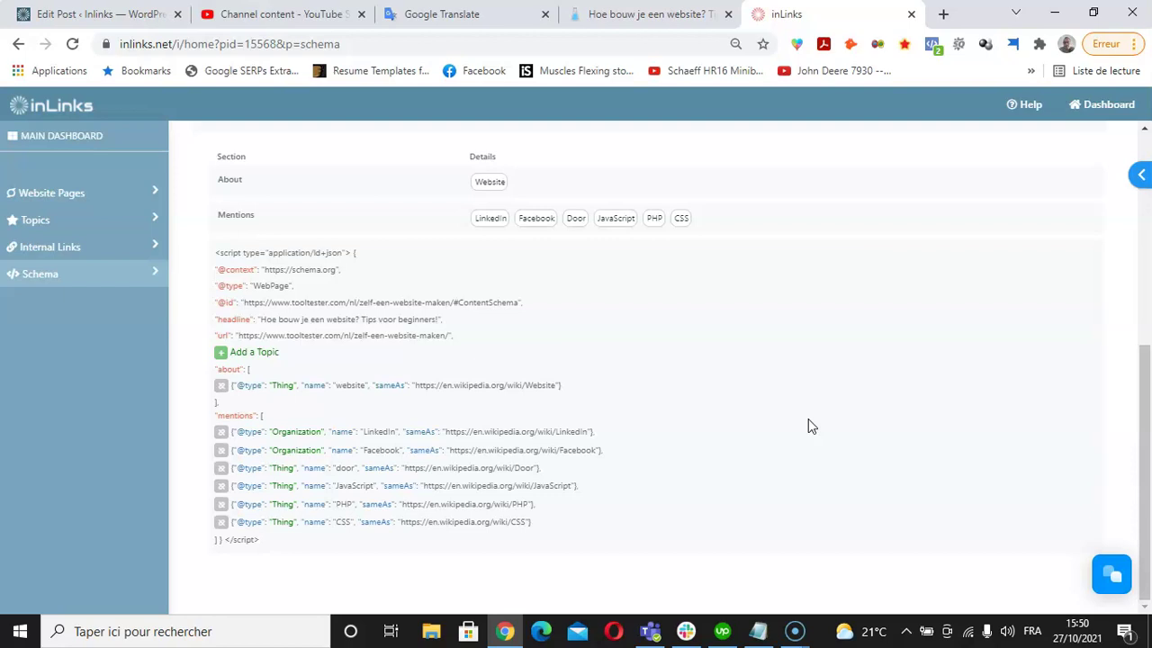
{"action": "left_click", "coordinate": [220, 468]}
Examine the form for adding a topic to the page's schema, including its name and SameAs fields, and close it without submitting
{"action": "left_click", "coordinate": [253, 353]}
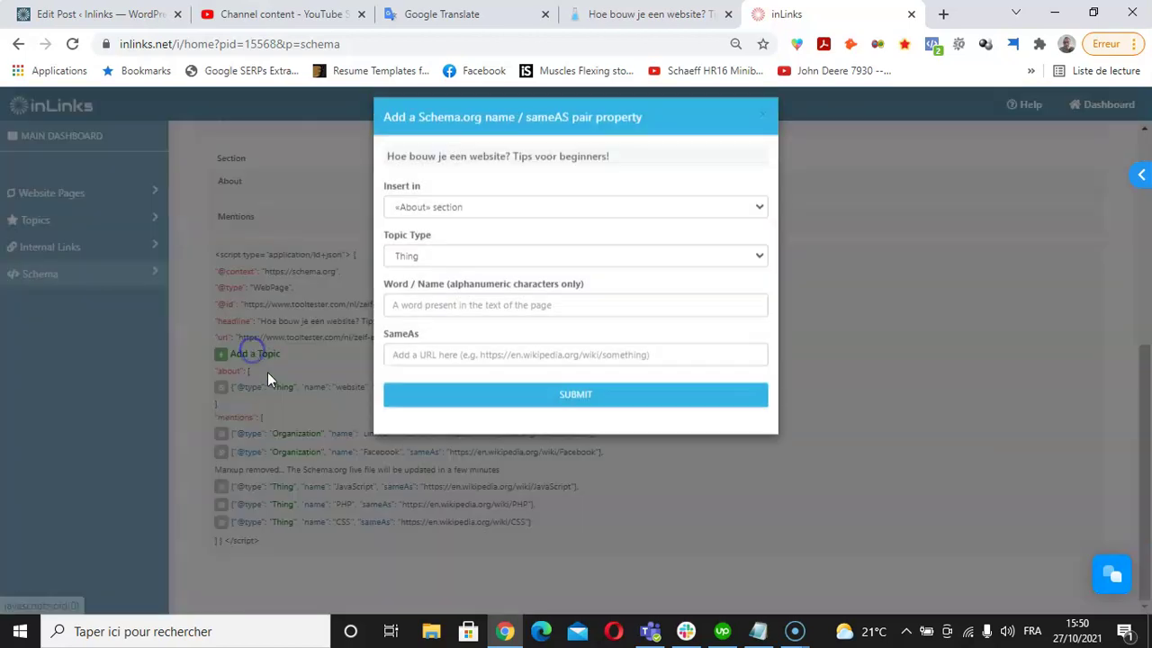
{"action": "left_click", "coordinate": [414, 314]}
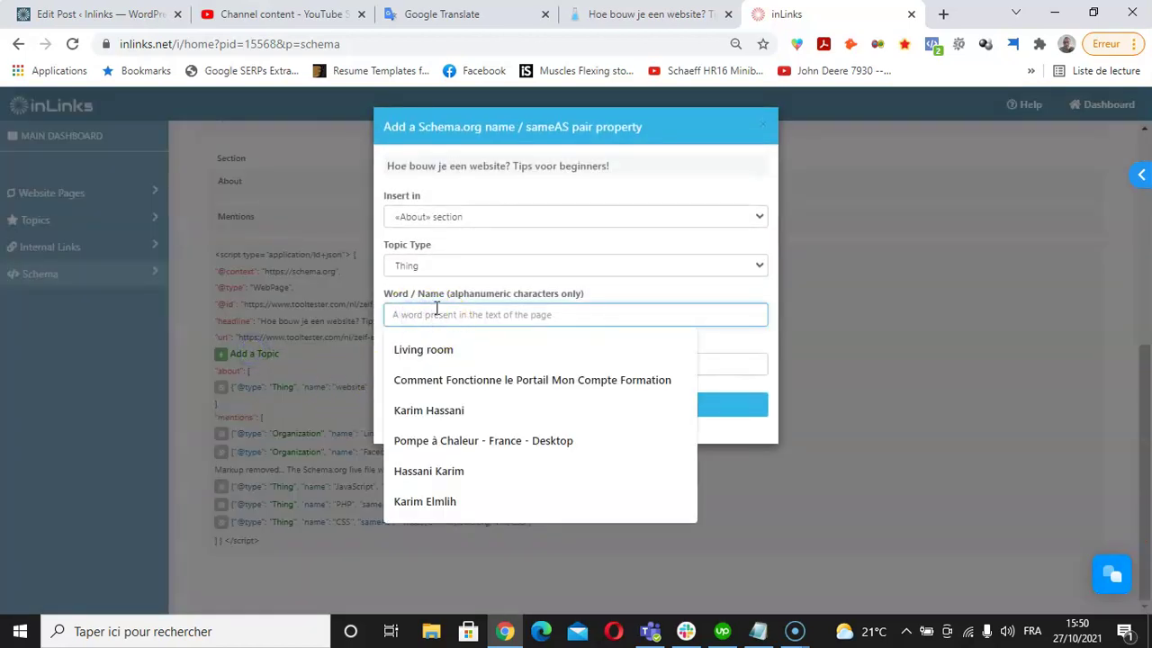
{"action": "left_click", "coordinate": [411, 365]}
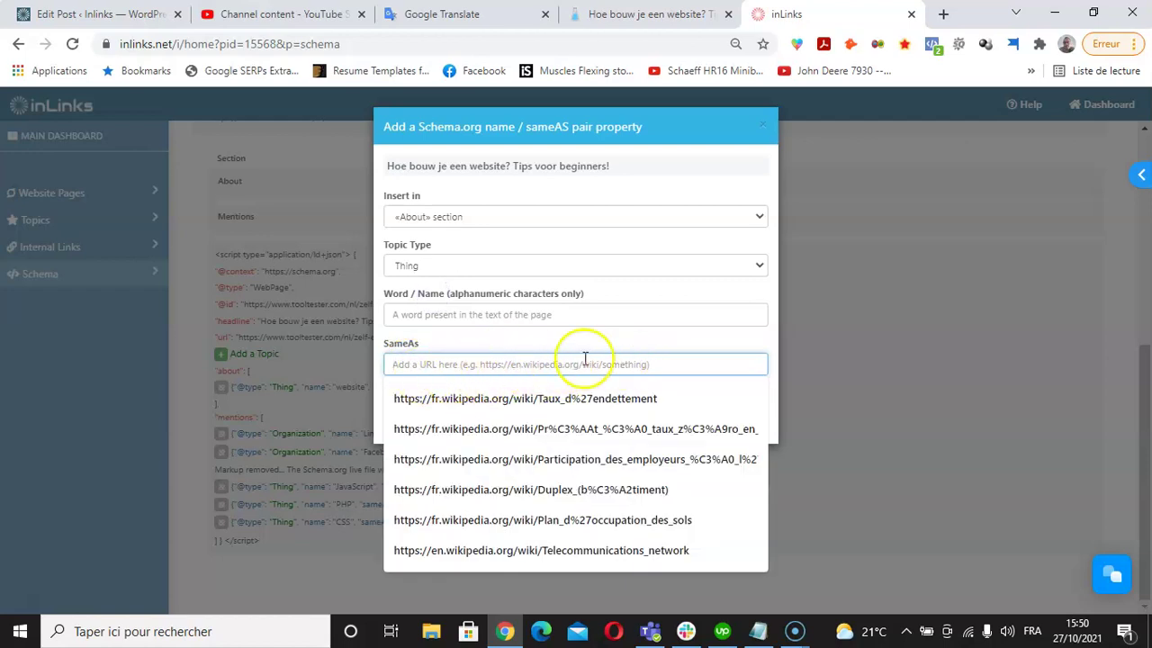
{"action": "left_click", "coordinate": [764, 126]}
Turn off automatic internal links for the tooltester.com/nl project
{"action": "scroll", "coordinate": [294, 390], "scroll_direction": "up", "scroll_amount": 5}
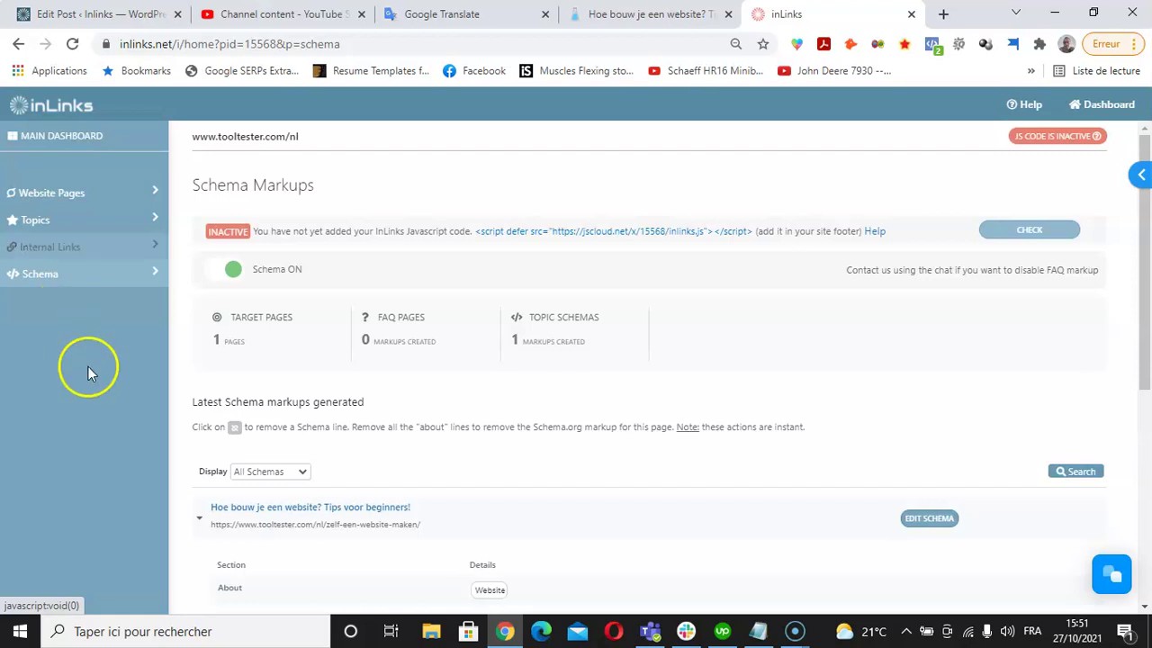
{"action": "left_click", "coordinate": [72, 251]}
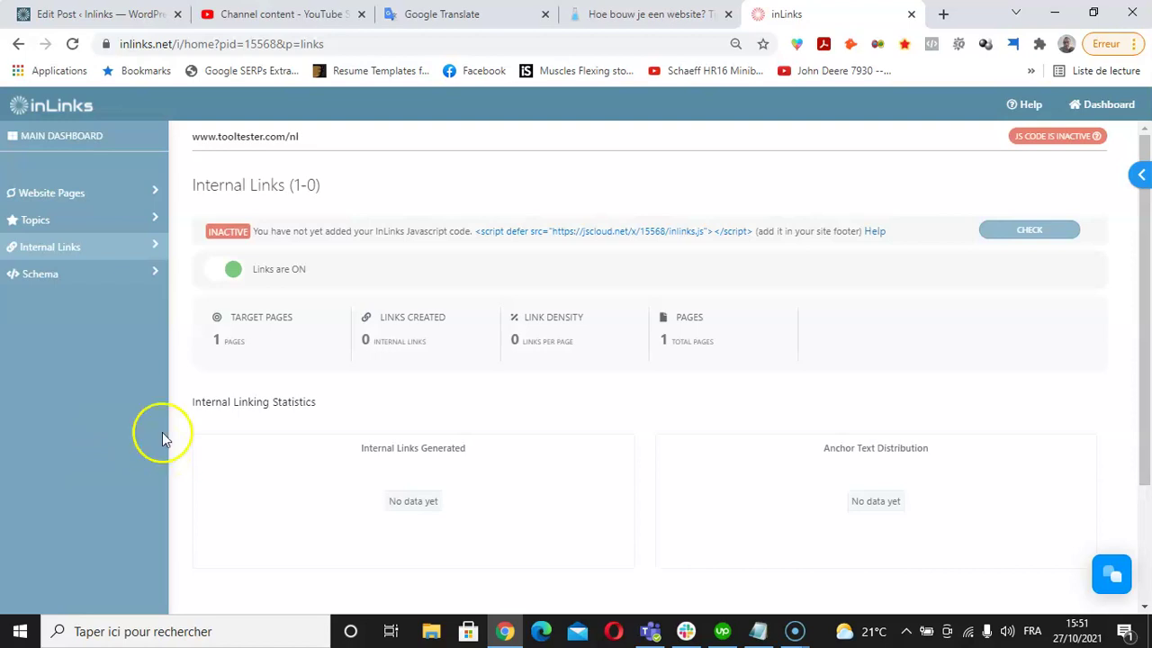
{"action": "left_click", "coordinate": [225, 273]}
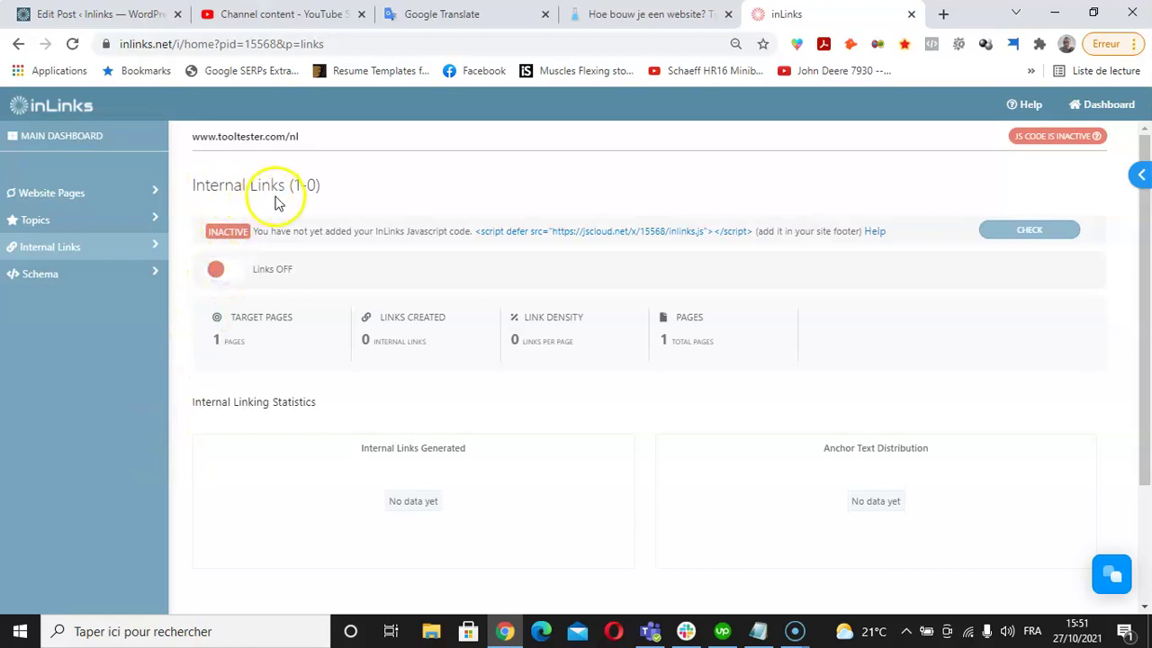
Return to the project's schema markups and review the about and mentions entries of the added page
{"action": "left_click", "coordinate": [65, 280]}
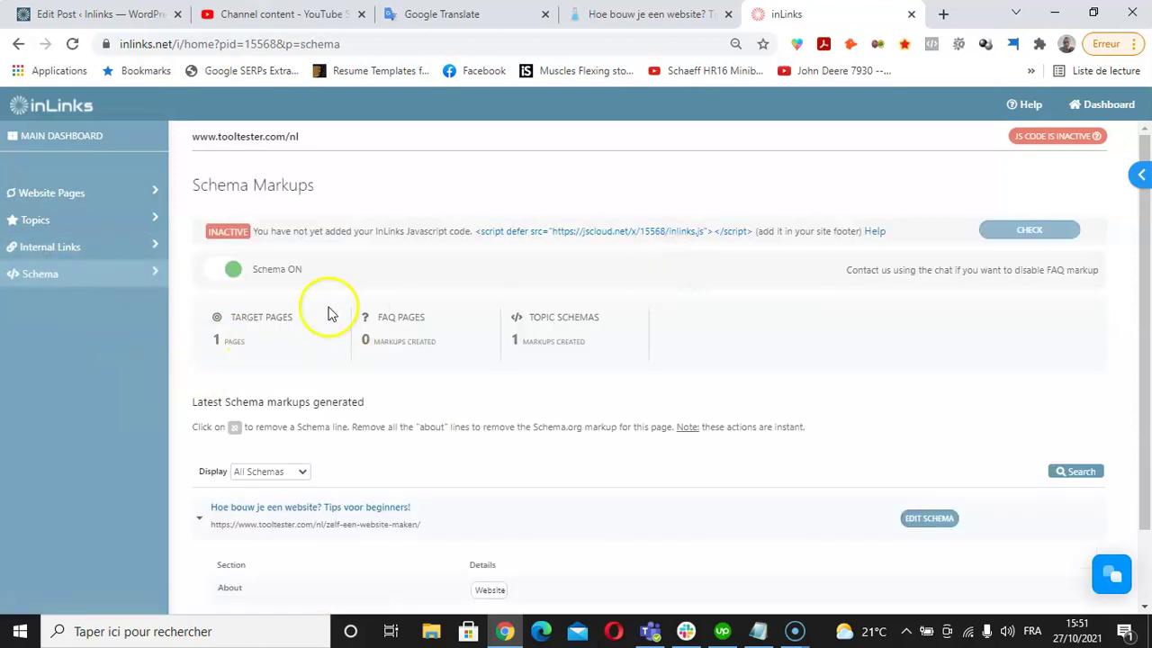
{"action": "scroll", "coordinate": [355, 355], "scroll_direction": "down", "scroll_amount": 1}
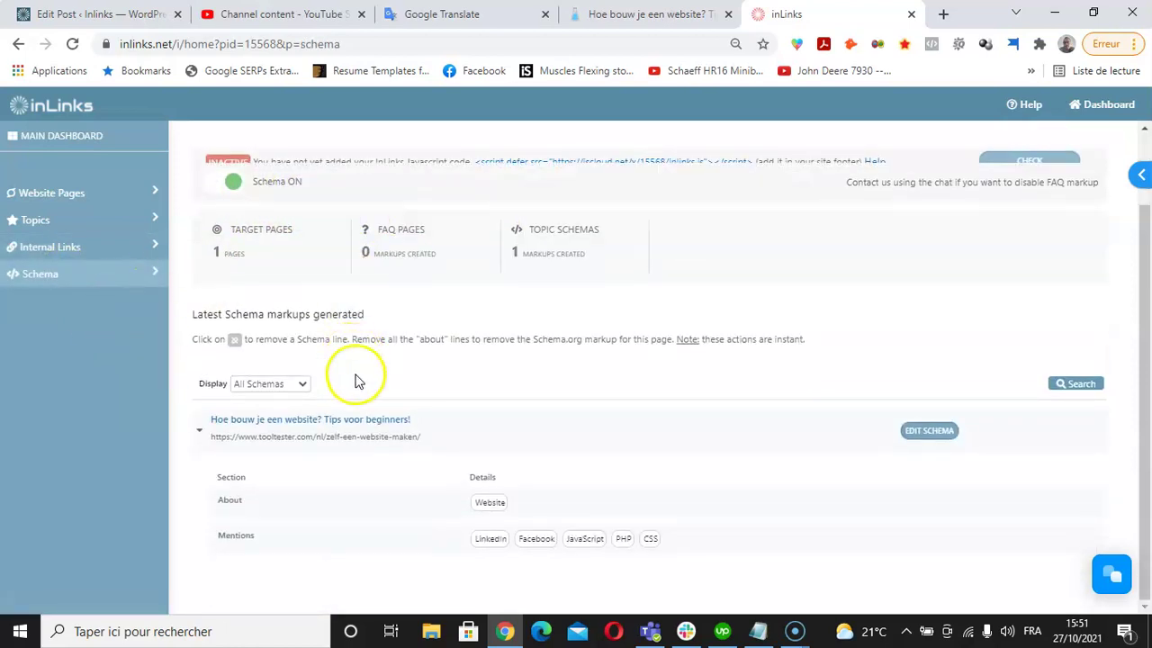
{"action": "scroll", "coordinate": [360, 391], "scroll_direction": "up", "scroll_amount": 1}
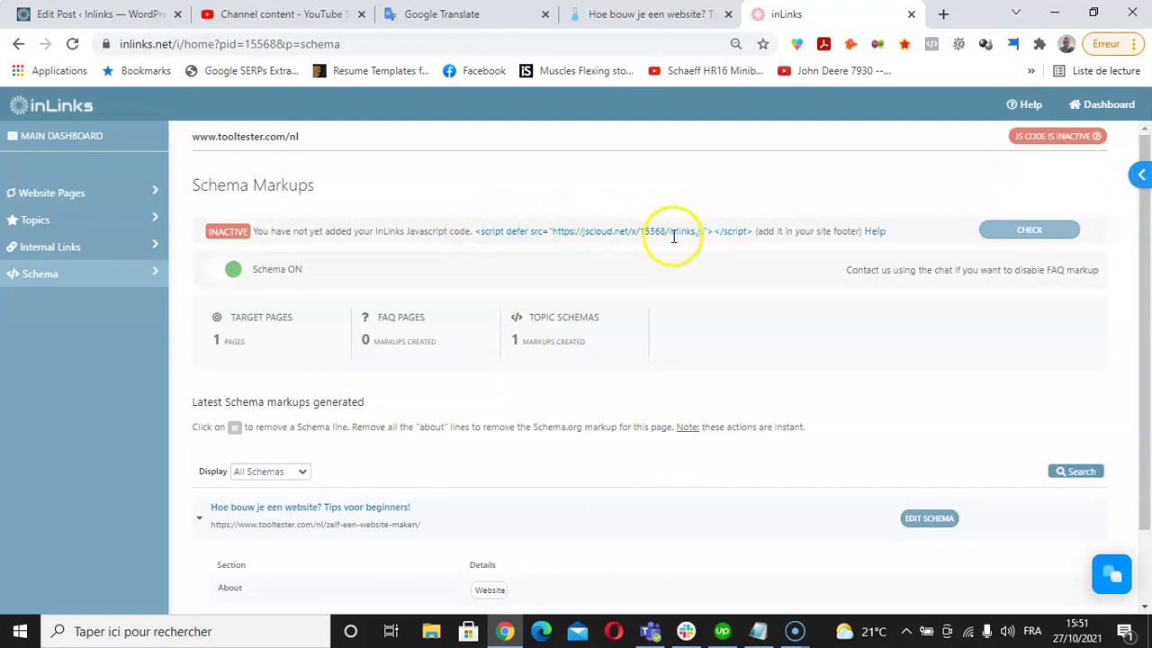
Highlight the project's JavaScript footer snippet, view its installation code dialog, and close the dialog
{"action": "double_click", "coordinate": [734, 232]}
{"action": "left_click_drag", "start_coordinate": [733, 231], "coordinate": [475, 231]}
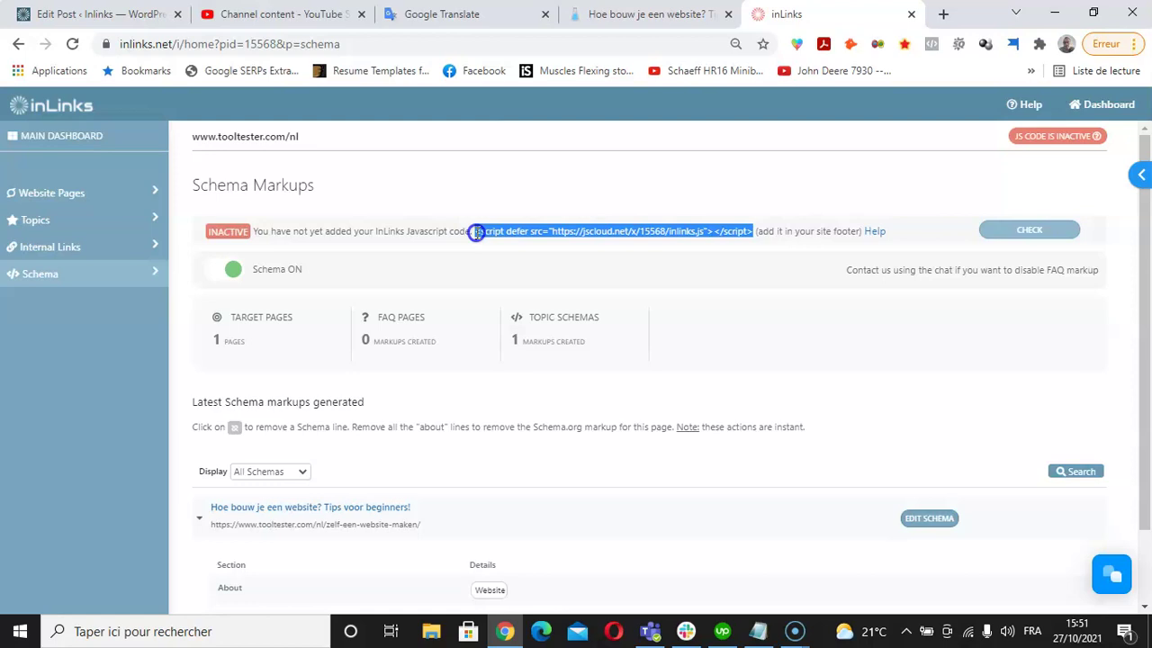
{"action": "left_click", "coordinate": [477, 232]}
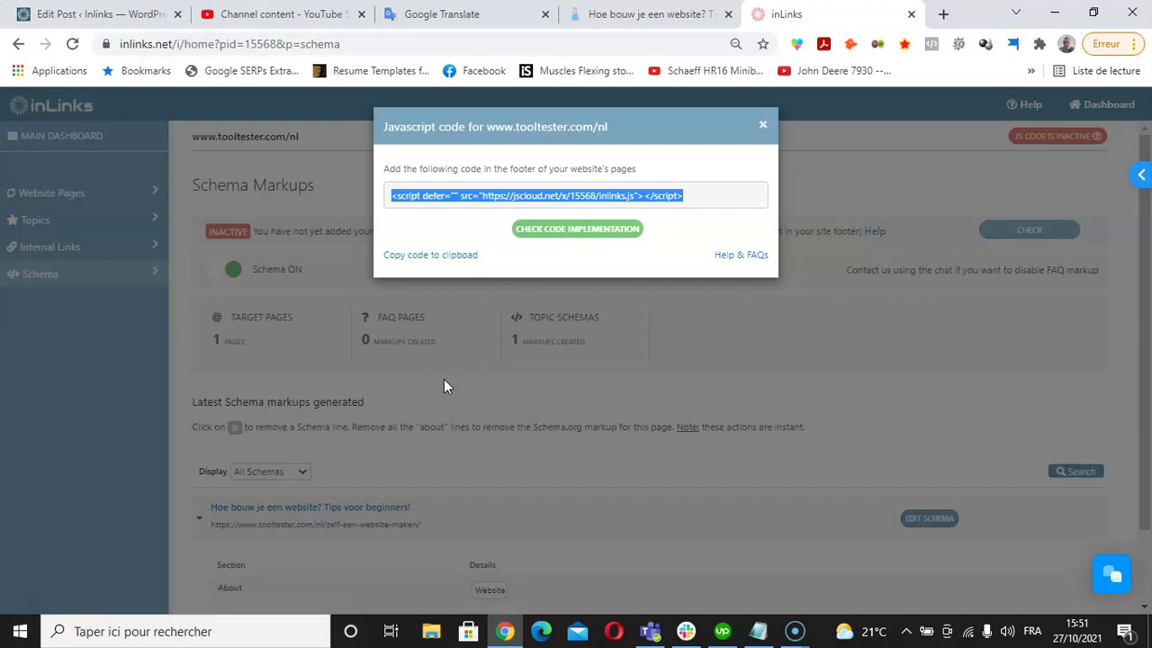
{"action": "left_click", "coordinate": [763, 125]}
Open the inLinks support chat and activate its message field without sending anything
{"action": "left_click", "coordinate": [1114, 576]}
{"action": "left_click", "coordinate": [973, 531]}
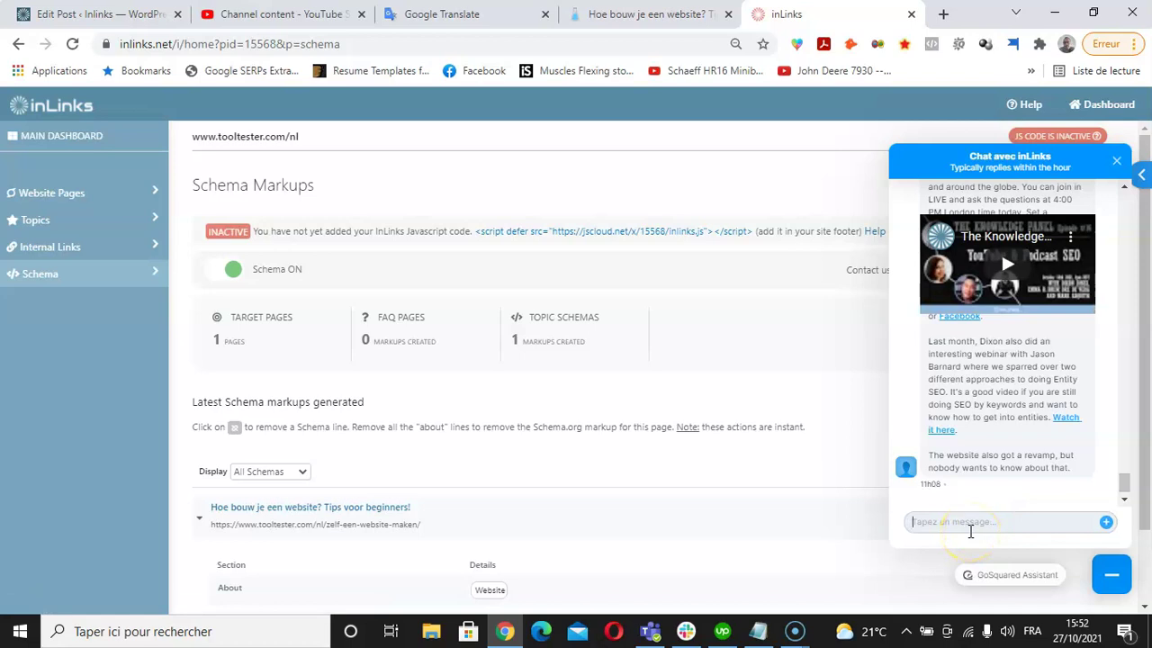
{"action": "left_click", "coordinate": [36, 614]}
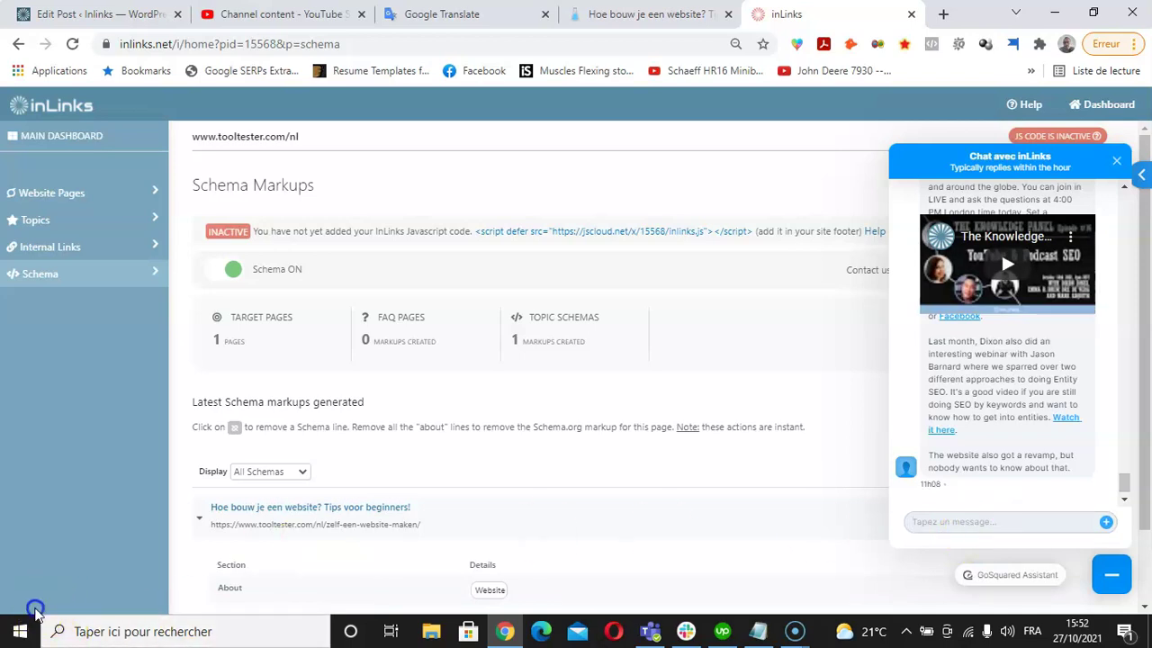